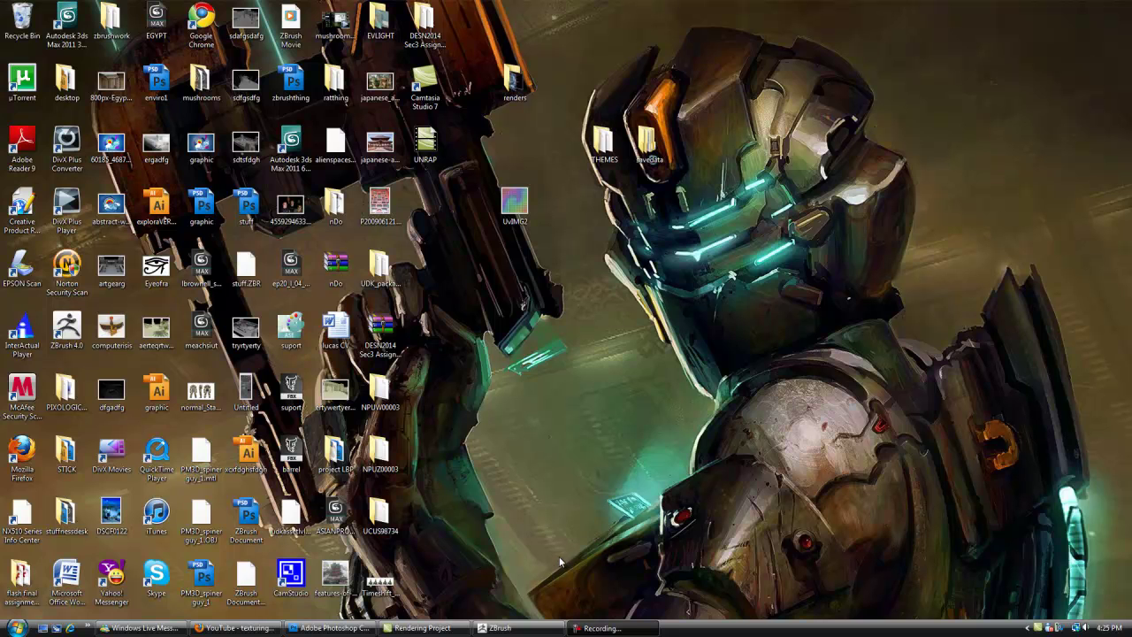
Switch to ZBrush, paint a short test stroke with the SimpleBrush and clear the canvas
{"action": "left_click", "coordinate": [518, 629]}
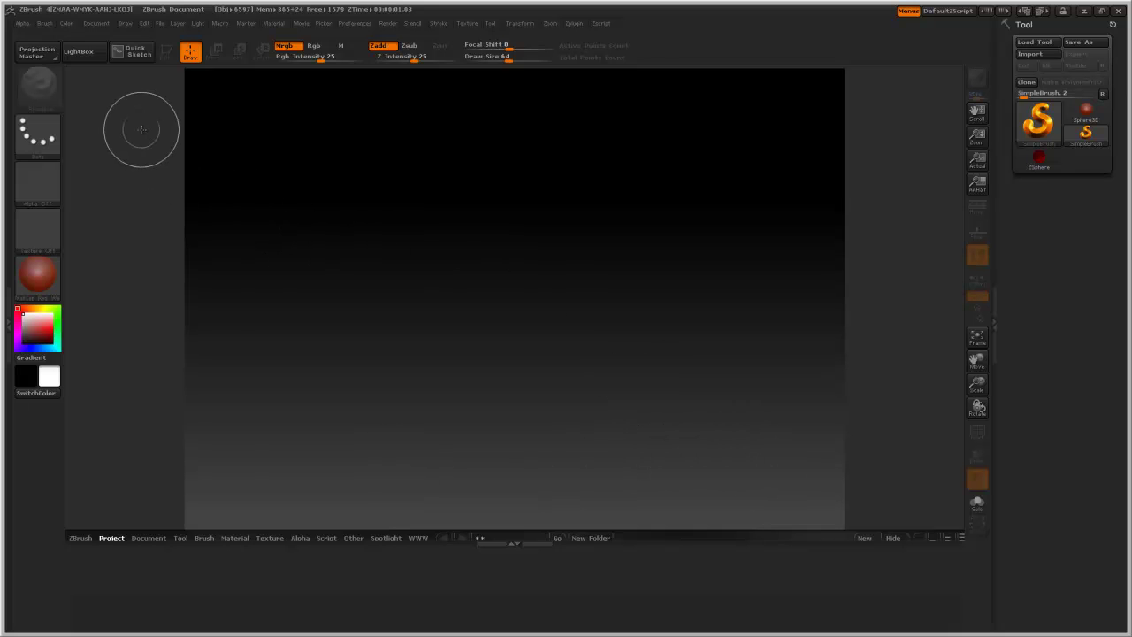
{"action": "left_click_drag", "start_coordinate": [482, 302], "coordinate": [527, 314]}
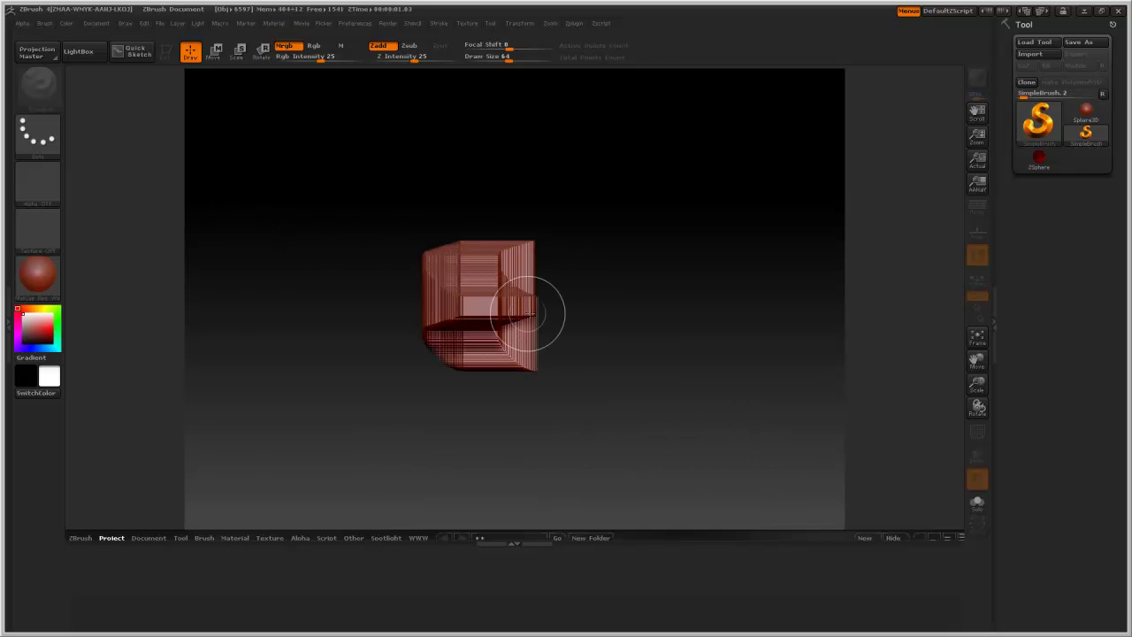
{"action": "key", "text": "ctrl+n"}
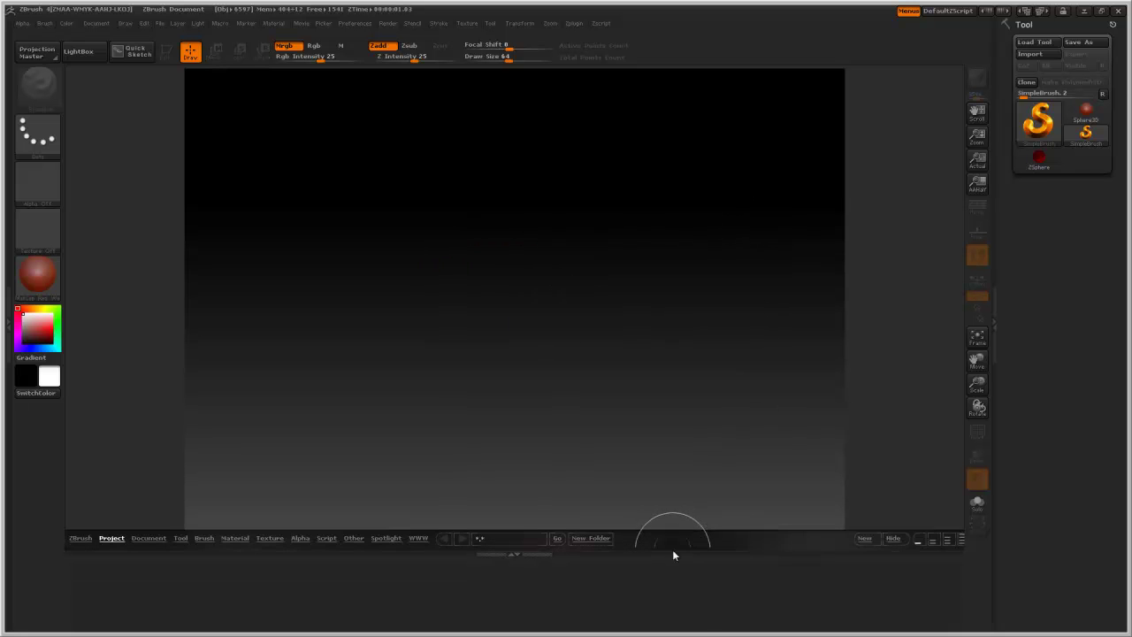
Browse through the sample projects in LightBox
{"action": "left_click", "coordinate": [671, 620]}
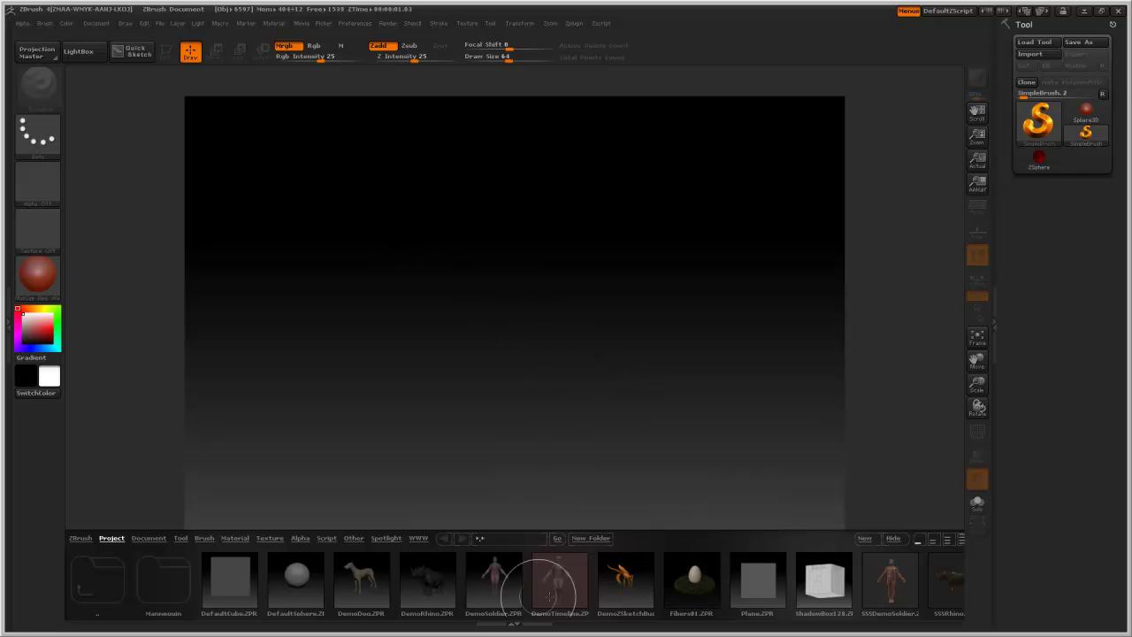
{"action": "left_click_drag", "start_coordinate": [703, 542], "coordinate": [659, 546]}
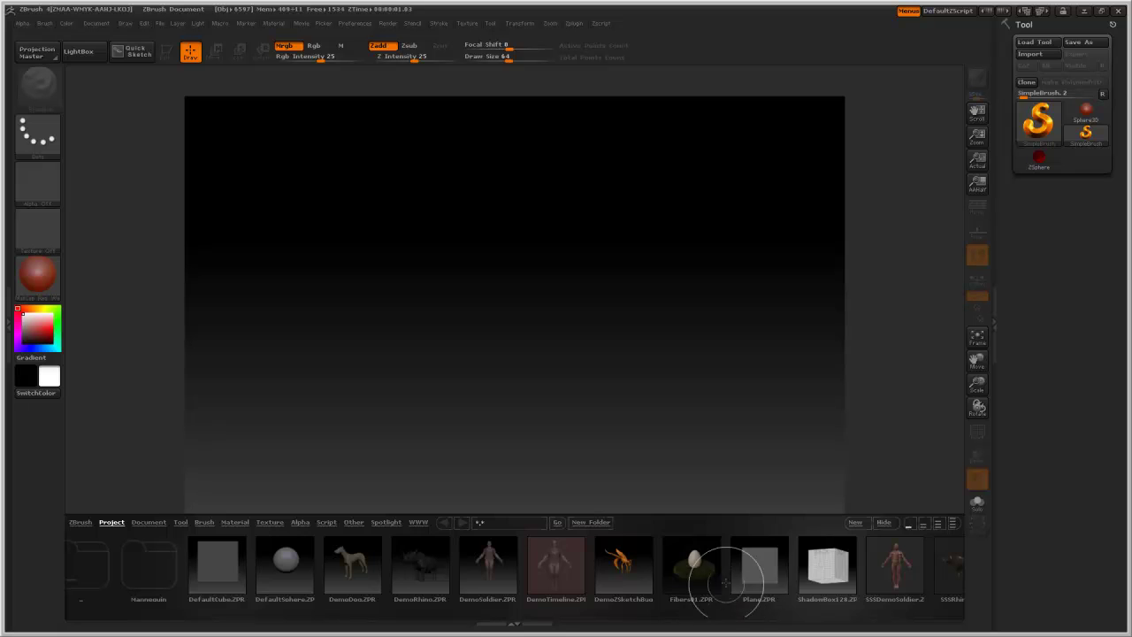
{"action": "left_click_drag", "start_coordinate": [724, 562], "coordinate": [451, 553]}
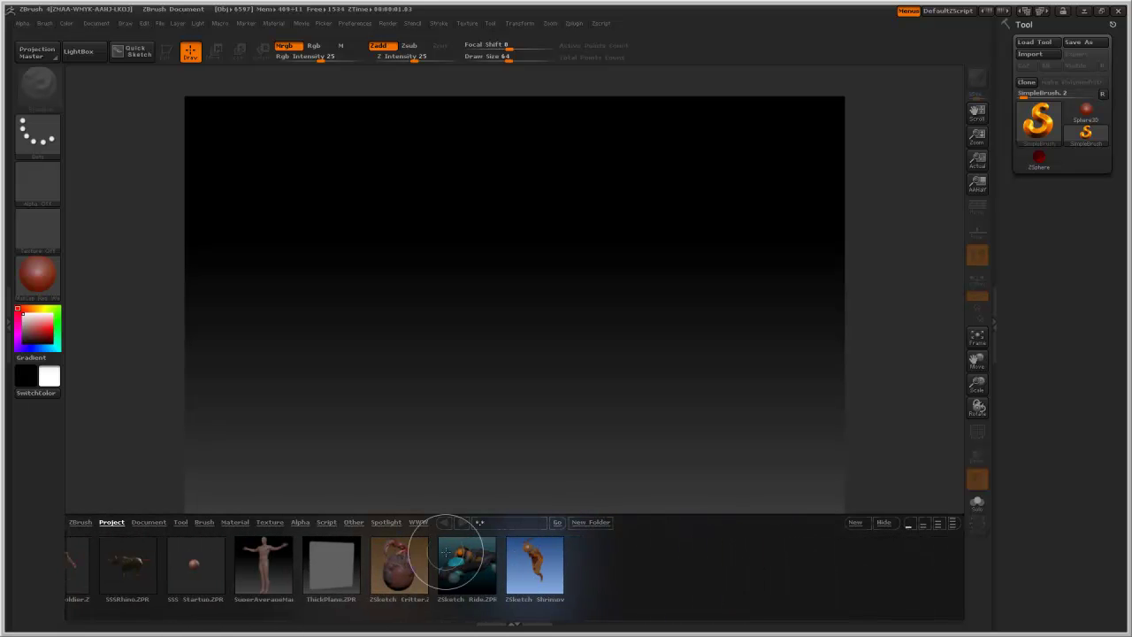
{"action": "mouse_move", "coordinate": [523, 567]}
{"action": "left_mouse_down"}
{"action": "mouse_move", "coordinate": [644, 575]}
{"action": "mouse_move", "coordinate": [891, 556]}
{"action": "left_mouse_up"}
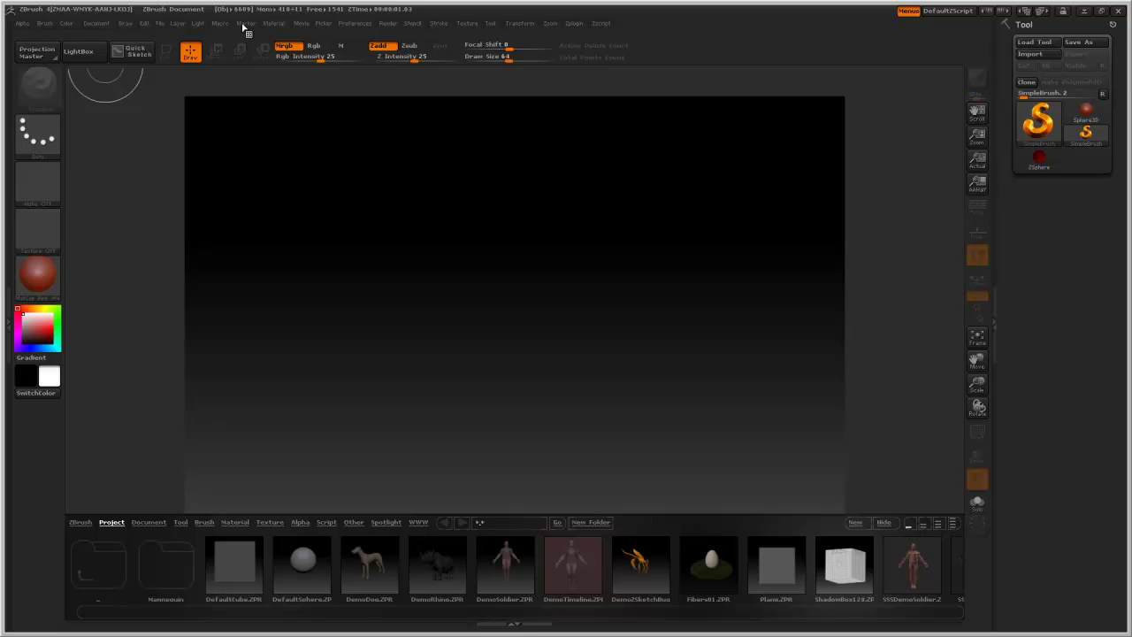
{"action": "left_click", "coordinate": [27, 26]}
{"action": "left_click", "coordinate": [28, 25]}
{"action": "left_click", "coordinate": [46, 25]}
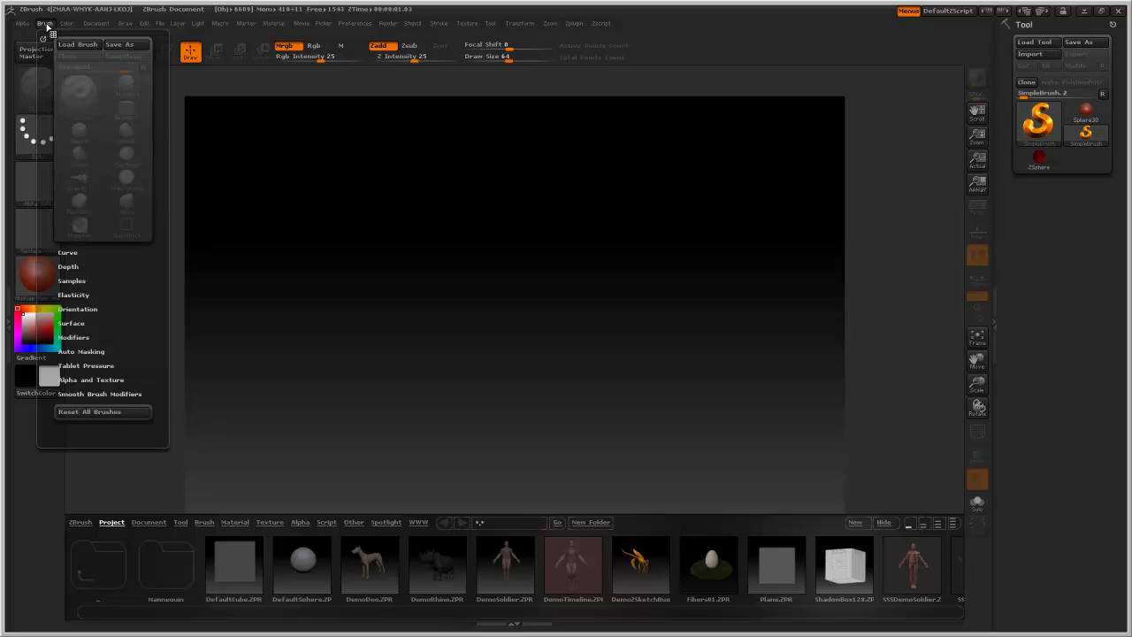
{"action": "left_click", "coordinate": [99, 25]}
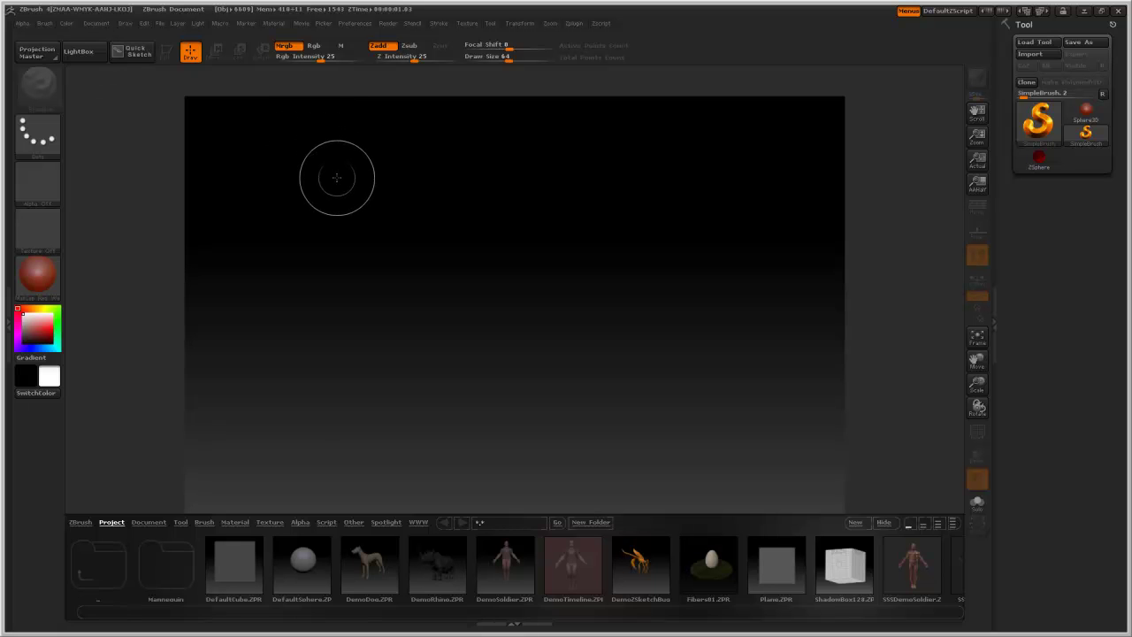
Paint several test strokes across the canvas with the SimpleBrush and remove them all
{"action": "mouse_move", "coordinate": [359, 221]}
{"action": "left_mouse_down"}
{"action": "mouse_move", "coordinate": [681, 292]}
{"action": "mouse_move", "coordinate": [626, 341]}
{"action": "left_mouse_up"}
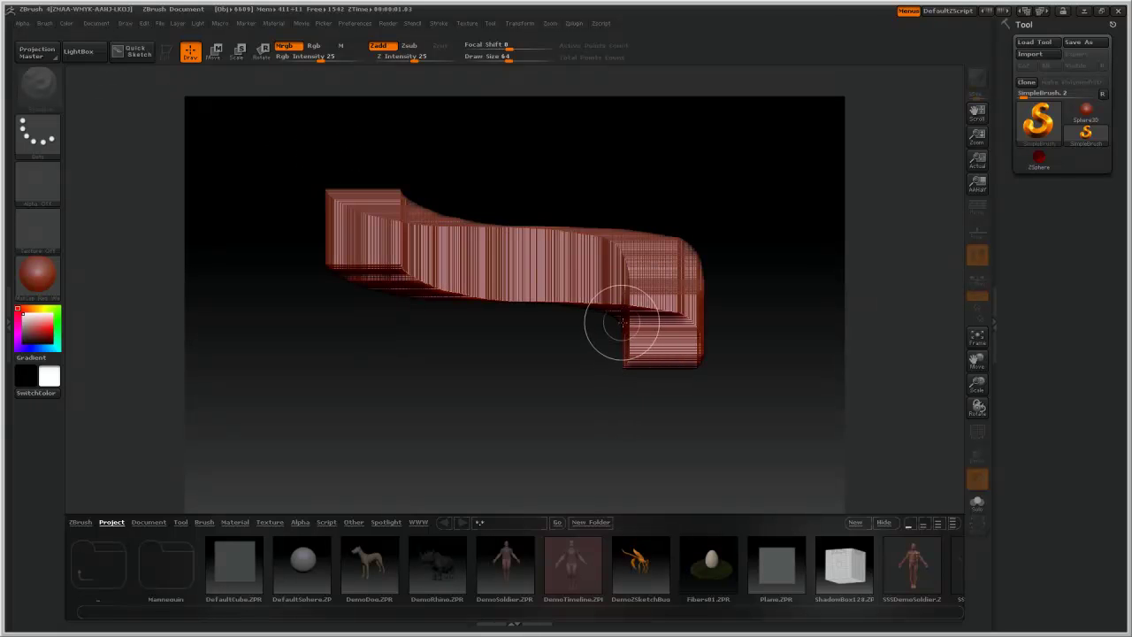
{"action": "key", "text": "ctrl+n"}
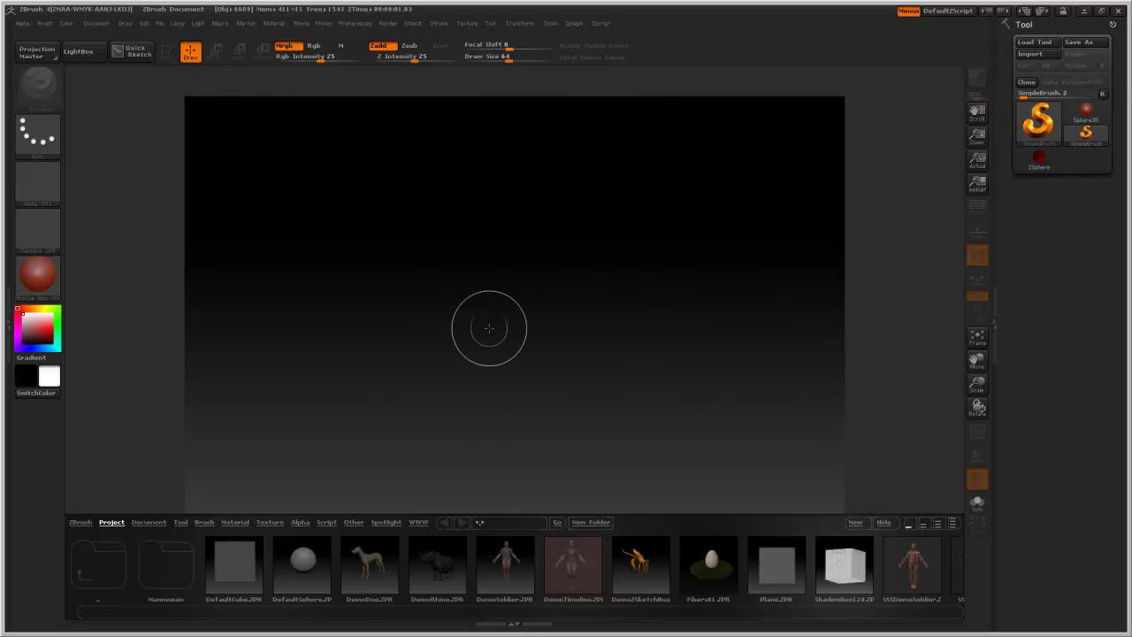
{"action": "mouse_move", "coordinate": [391, 231]}
{"action": "left_mouse_down"}
{"action": "mouse_move", "coordinate": [380, 409]}
{"action": "mouse_move", "coordinate": [381, 201]}
{"action": "mouse_move", "coordinate": [401, 314]}
{"action": "left_mouse_up"}
{"action": "mouse_move", "coordinate": [474, 278]}
{"action": "left_mouse_down"}
{"action": "mouse_move", "coordinate": [524, 249]}
{"action": "mouse_move", "coordinate": [655, 283]}
{"action": "mouse_move", "coordinate": [637, 389]}
{"action": "mouse_move", "coordinate": [495, 398]}
{"action": "mouse_move", "coordinate": [539, 292]}
{"action": "mouse_move", "coordinate": [619, 318]}
{"action": "mouse_move", "coordinate": [557, 291]}
{"action": "mouse_move", "coordinate": [540, 371]}
{"action": "mouse_move", "coordinate": [588, 314]}
{"action": "mouse_move", "coordinate": [580, 307]}
{"action": "left_mouse_up"}
{"action": "key", "text": "ctrl+z"}
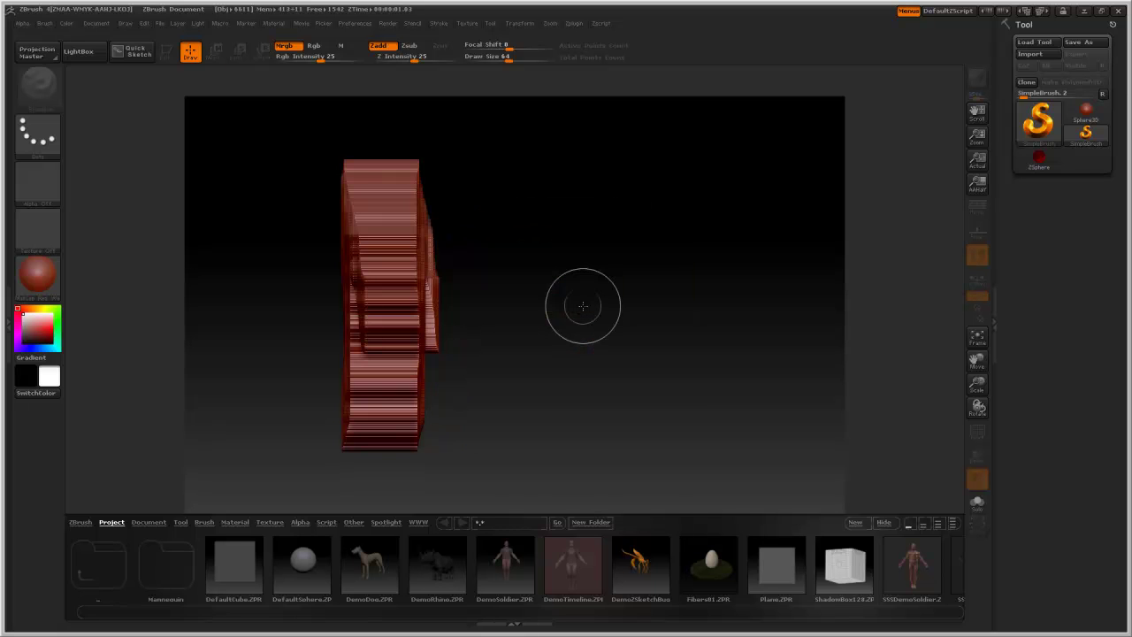
{"action": "key", "text": "ctrl+z"}
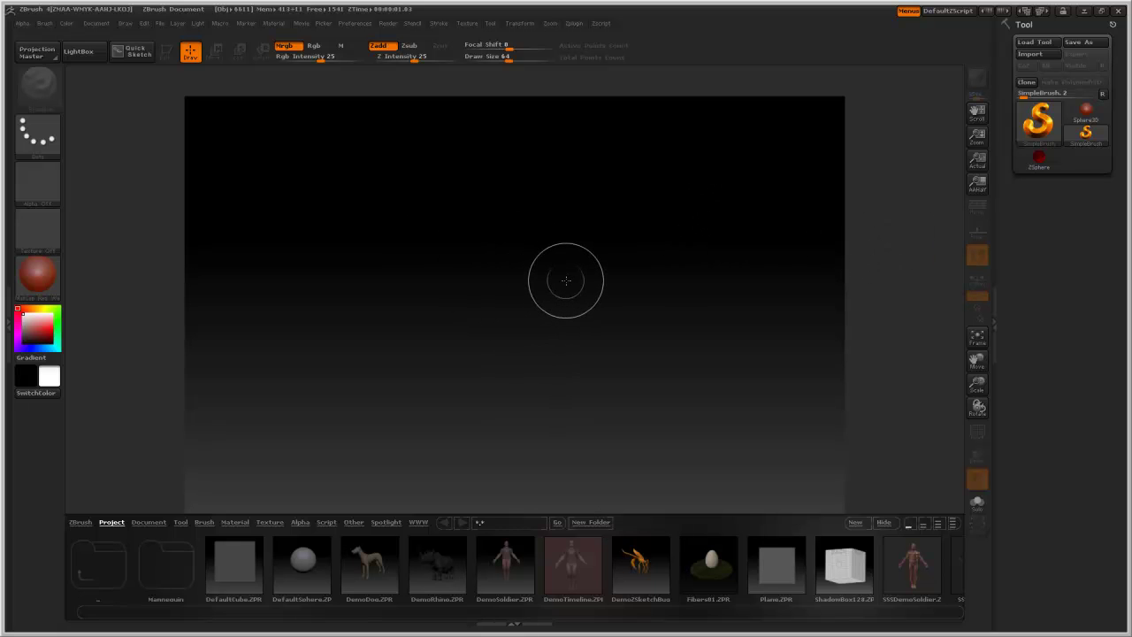
{"action": "left_click", "coordinate": [95, 24]}
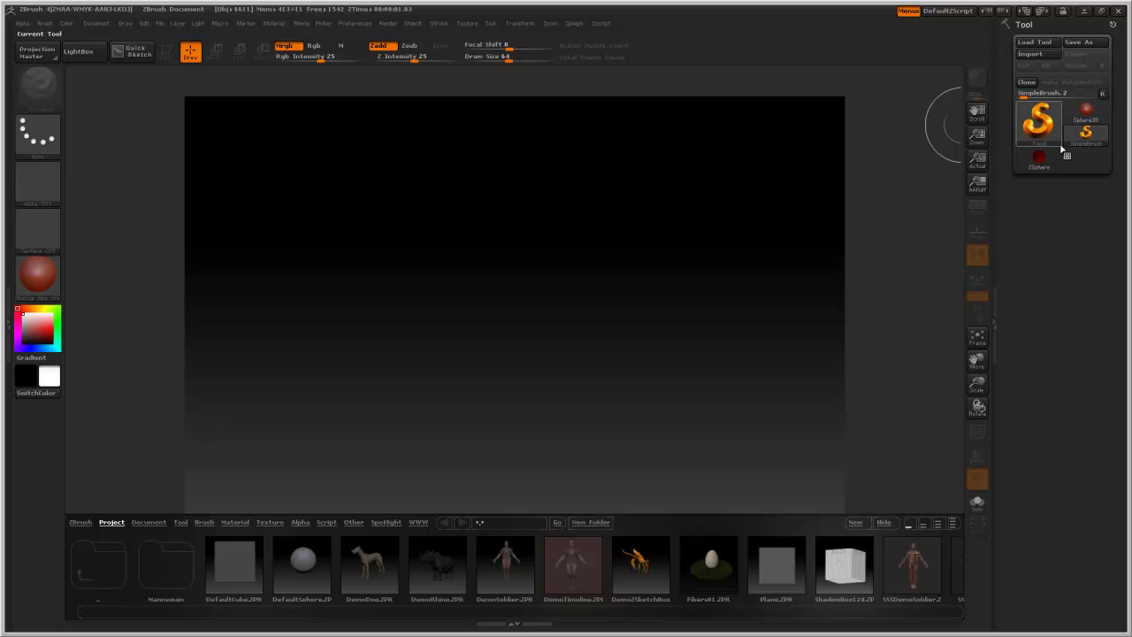
Draw a large Sphere3D in the middle of the canvas and convert it to a PolyMesh3D
{"action": "mouse_move", "coordinate": [1079, 126]}
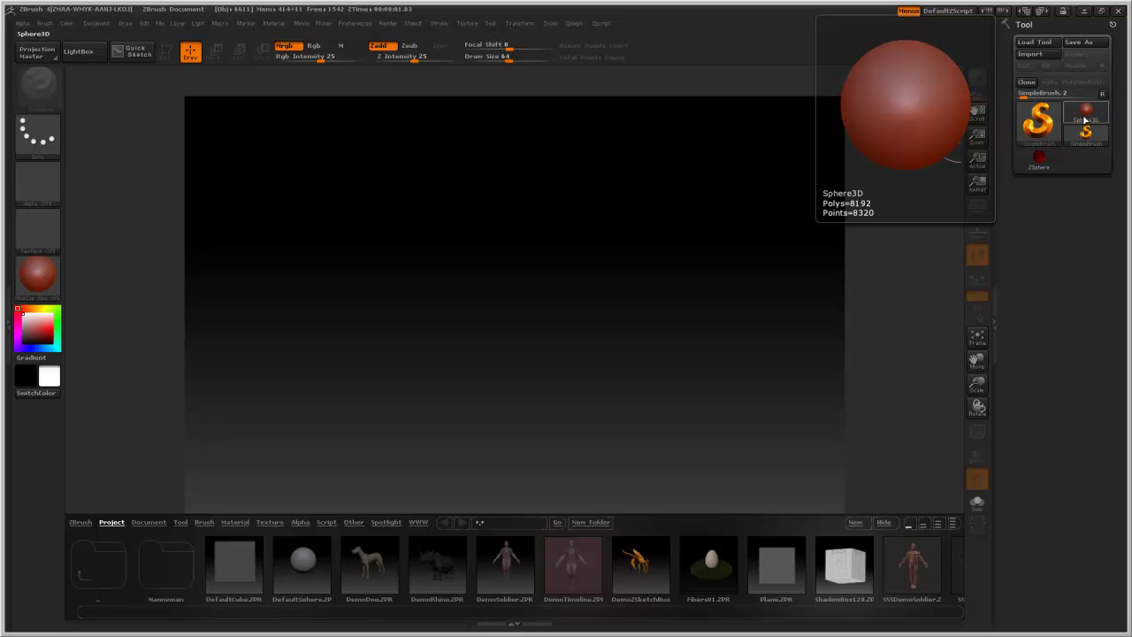
{"action": "left_click", "coordinate": [1086, 117]}
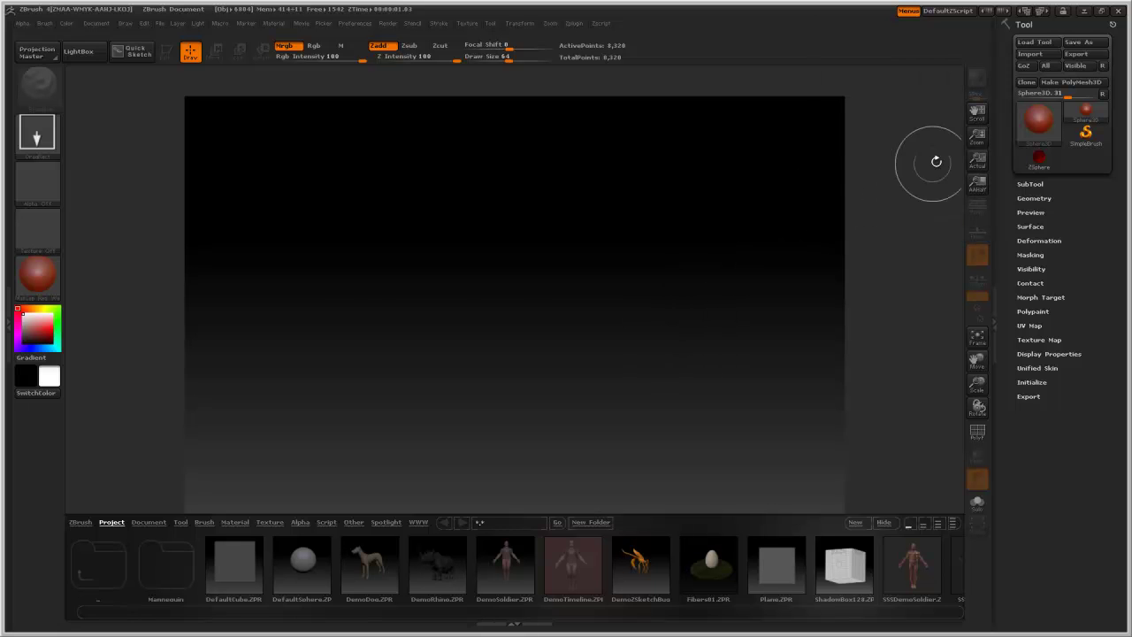
{"action": "mouse_move", "coordinate": [502, 283]}
{"action": "left_mouse_down"}
{"action": "mouse_move", "coordinate": [521, 529]}
{"action": "mouse_move", "coordinate": [531, 495]}
{"action": "left_mouse_up"}
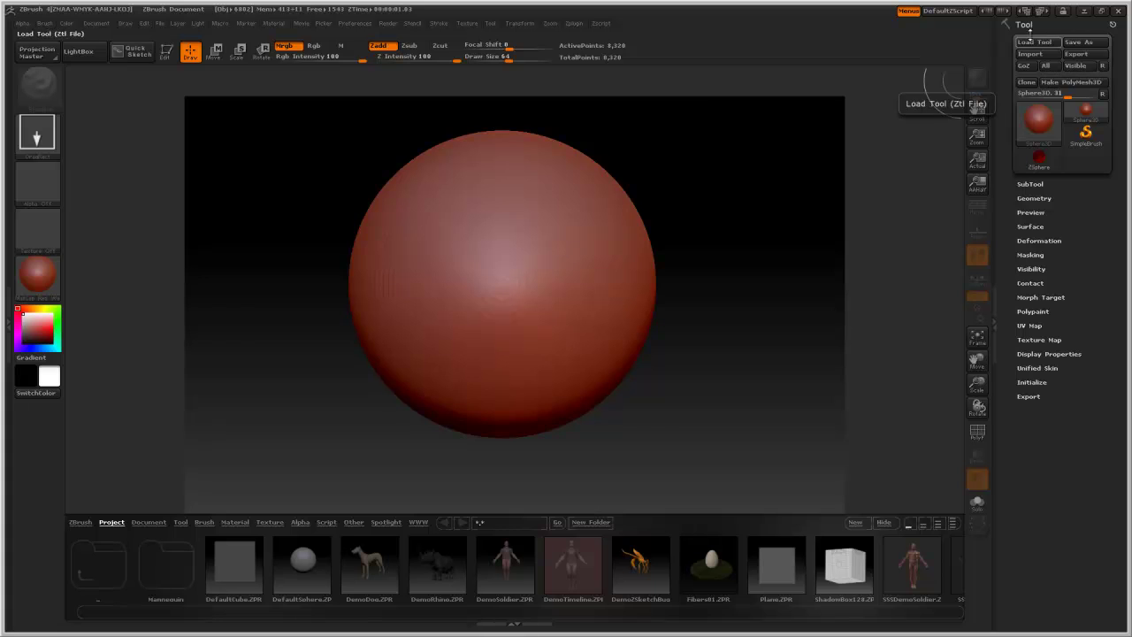
{"action": "left_click", "coordinate": [1083, 85]}
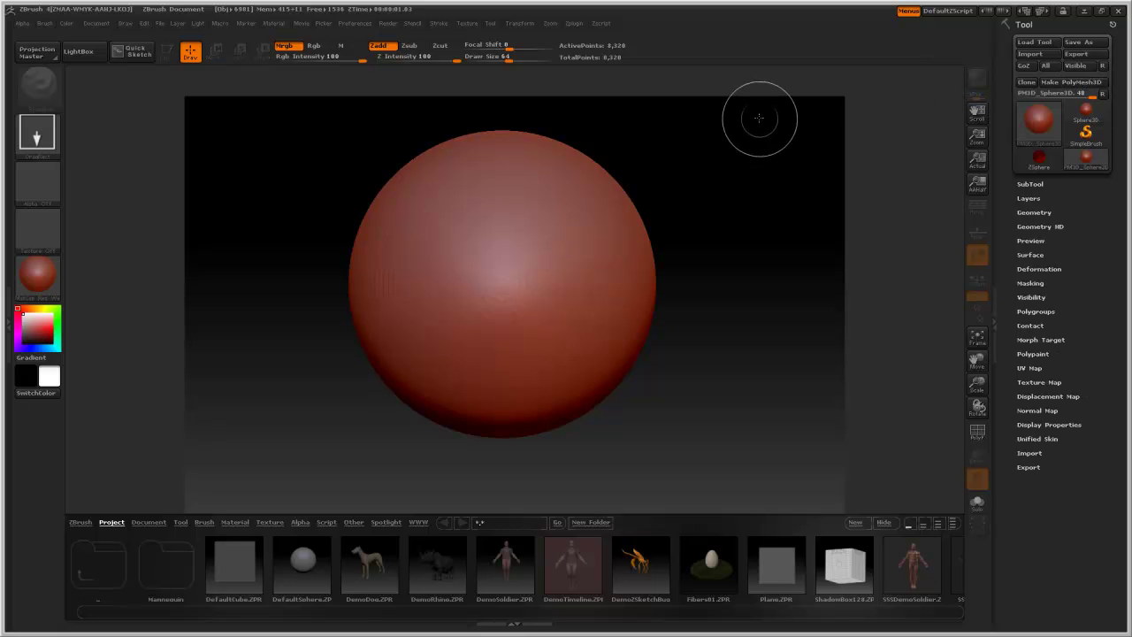
Place four smaller sphere copies over the large sphere and clear the whole canvas
{"action": "mouse_move", "coordinate": [564, 226]}
{"action": "left_mouse_down"}
{"action": "mouse_move", "coordinate": [471, 299]}
{"action": "mouse_move", "coordinate": [490, 248]}
{"action": "mouse_move", "coordinate": [519, 241]}
{"action": "left_mouse_up"}
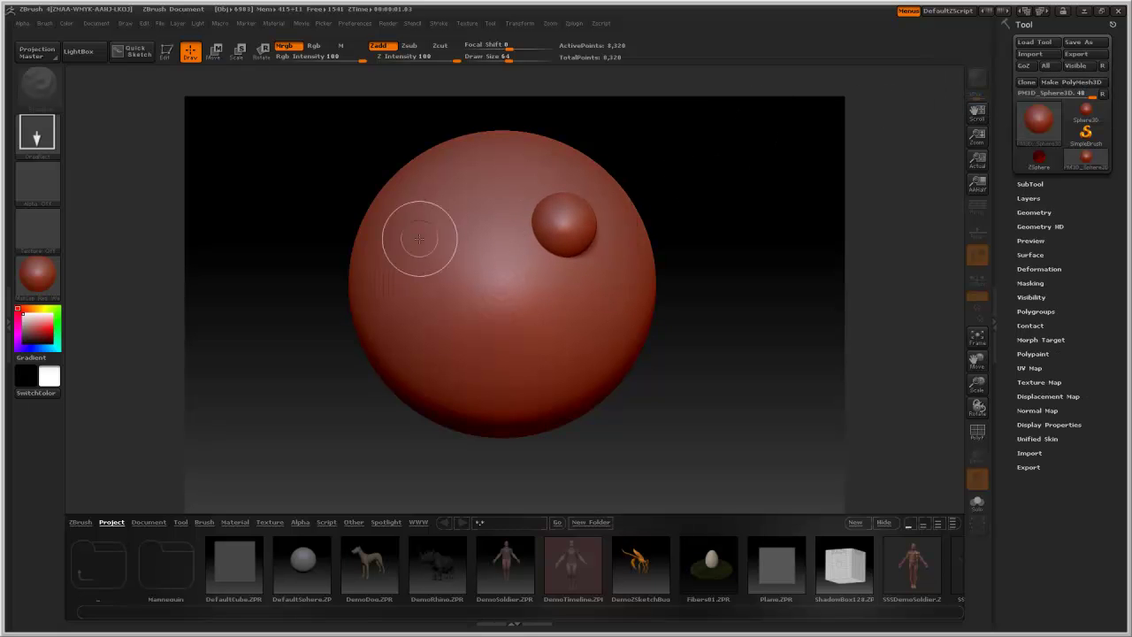
{"action": "mouse_move", "coordinate": [387, 249]}
{"action": "left_mouse_down"}
{"action": "mouse_move", "coordinate": [323, 277]}
{"action": "mouse_move", "coordinate": [310, 298]}
{"action": "mouse_move", "coordinate": [350, 280]}
{"action": "left_mouse_up"}
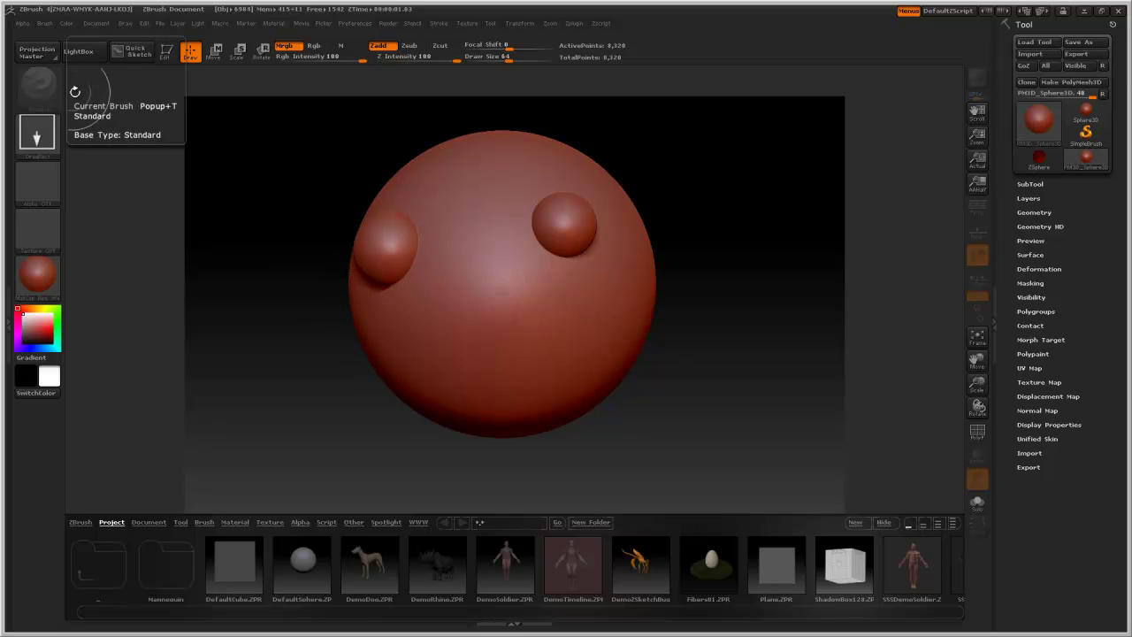
{"action": "left_click_drag", "start_coordinate": [495, 221], "coordinate": [500, 113]}
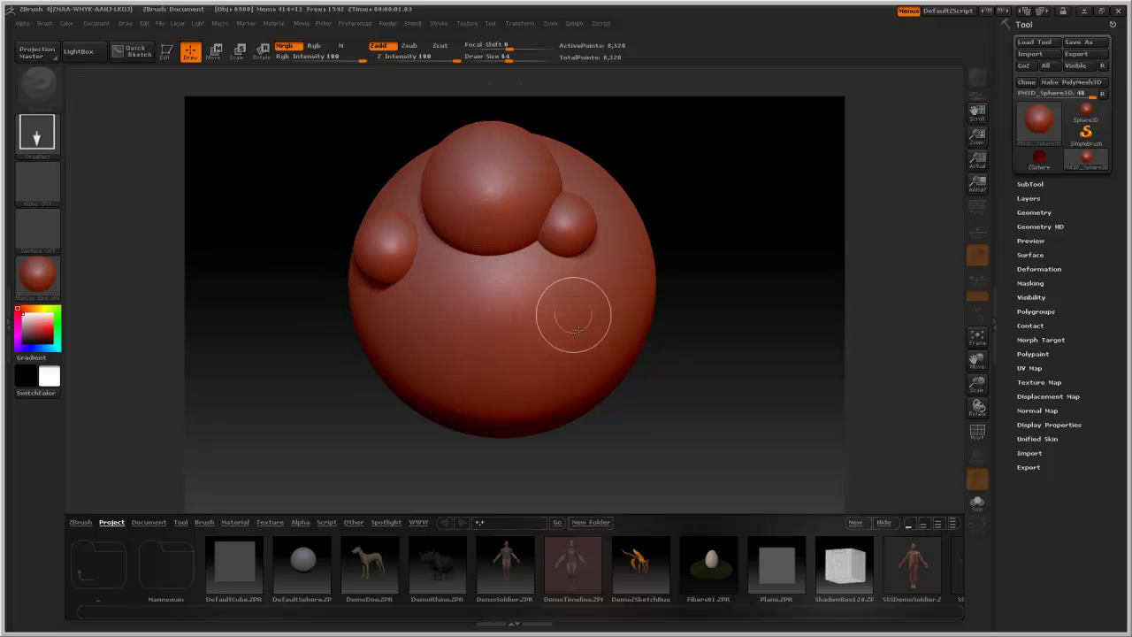
{"action": "mouse_move", "coordinate": [574, 315]}
{"action": "left_mouse_down"}
{"action": "mouse_move", "coordinate": [633, 458]}
{"action": "mouse_move", "coordinate": [643, 448]}
{"action": "left_mouse_up"}
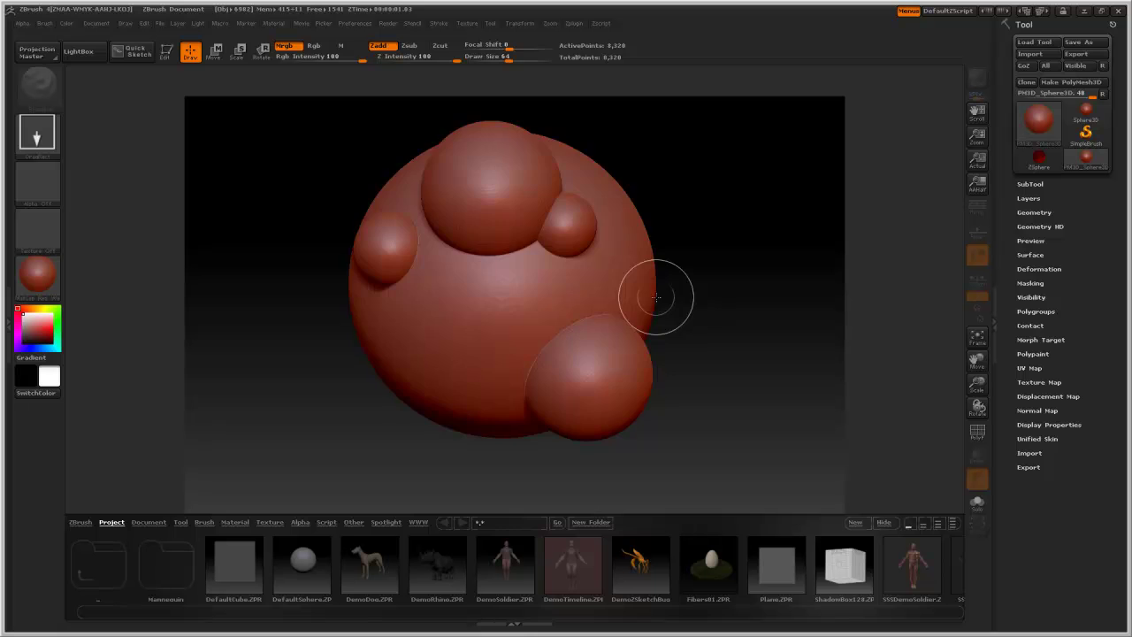
{"action": "key", "text": "ctrl+n"}
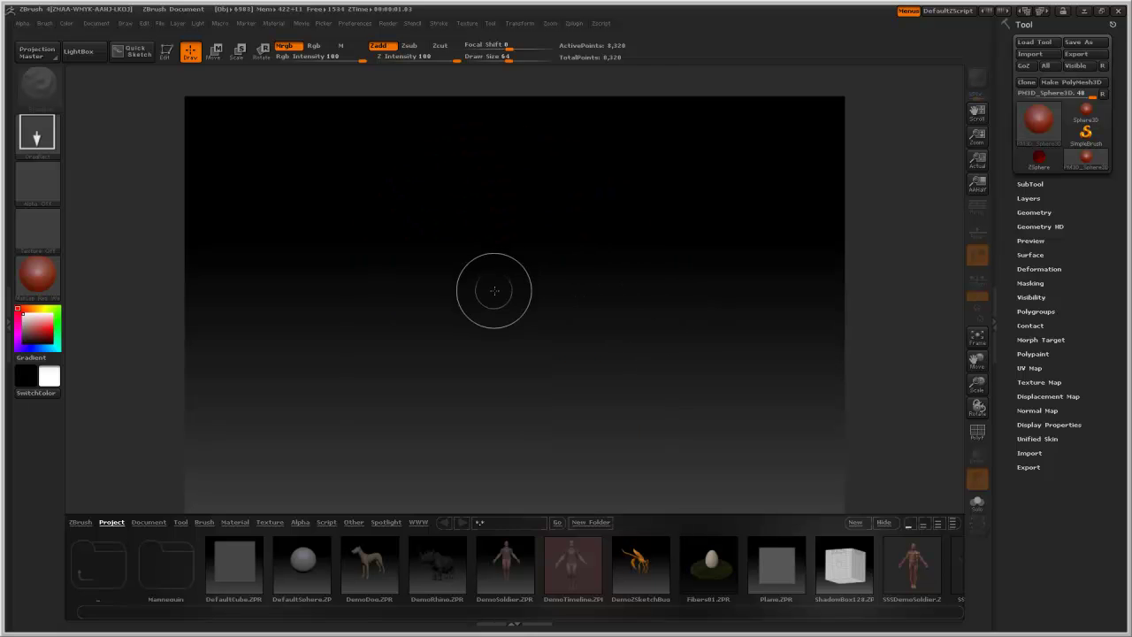
Draw one PM3D_Sphere3D in the middle of the empty canvas and enter Edit mode
{"action": "left_click", "coordinate": [1041, 128]}
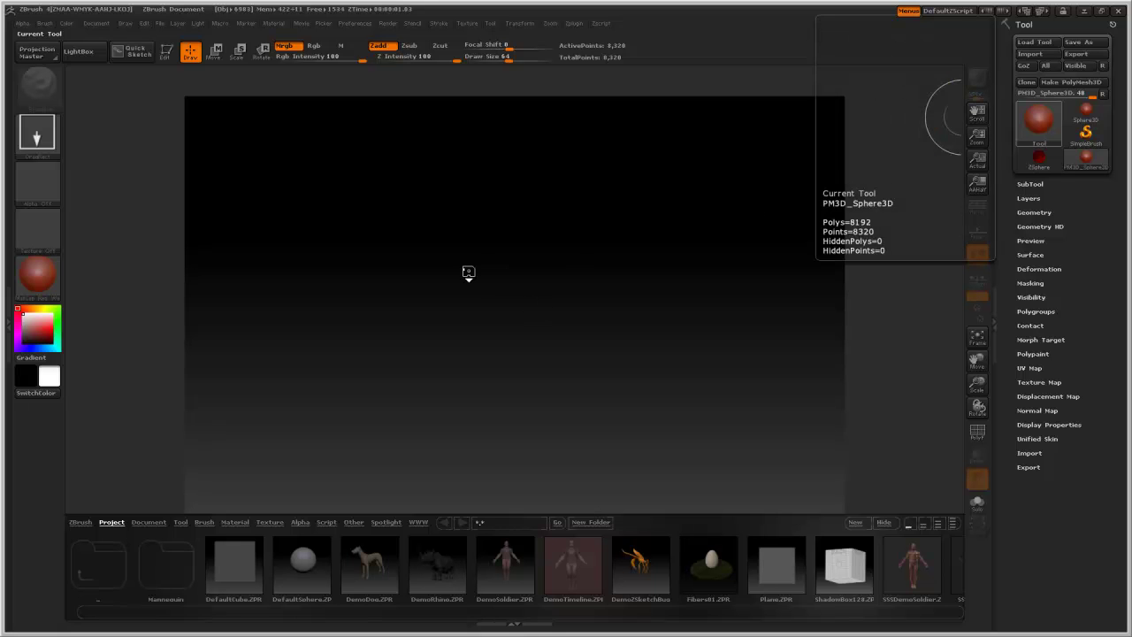
{"action": "mouse_move", "coordinate": [489, 274]}
{"action": "left_mouse_down"}
{"action": "mouse_move", "coordinate": [535, 505]}
{"action": "mouse_move", "coordinate": [530, 455]}
{"action": "left_mouse_up"}
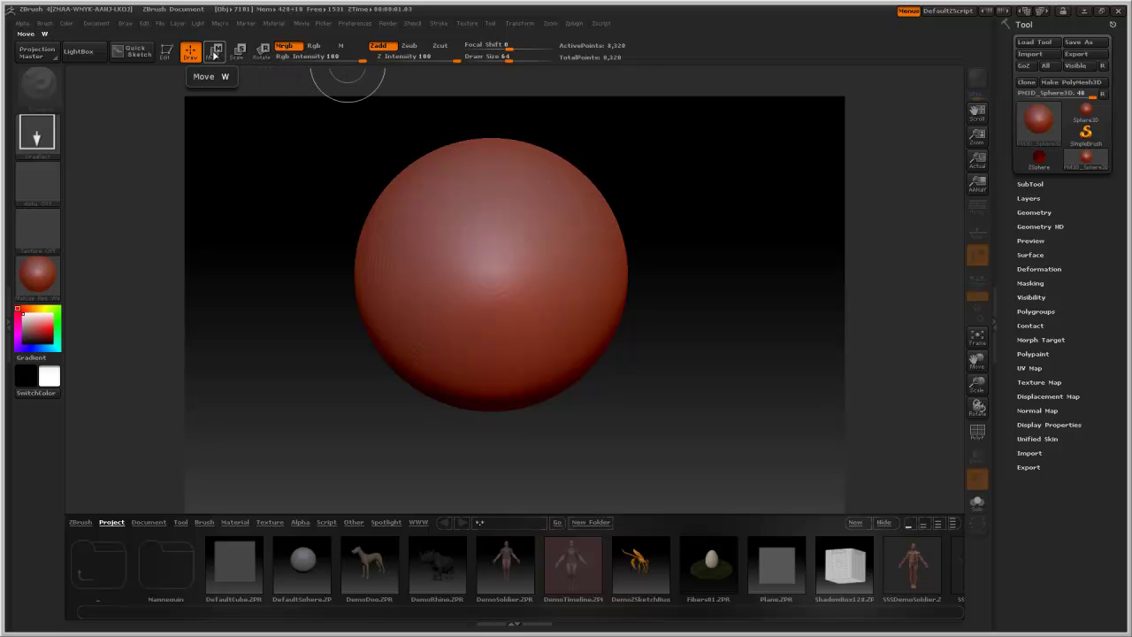
{"action": "left_click", "coordinate": [167, 53]}
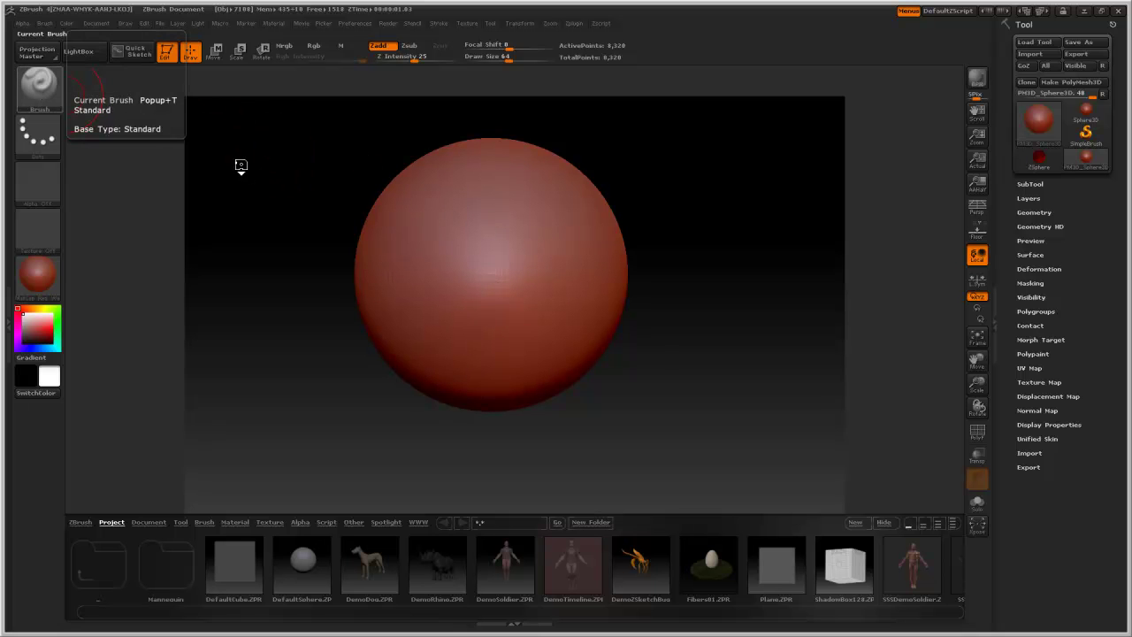
Sculpt a large raised bump on the front of the sphere with the Standard brush
{"action": "key", "text": "b"}
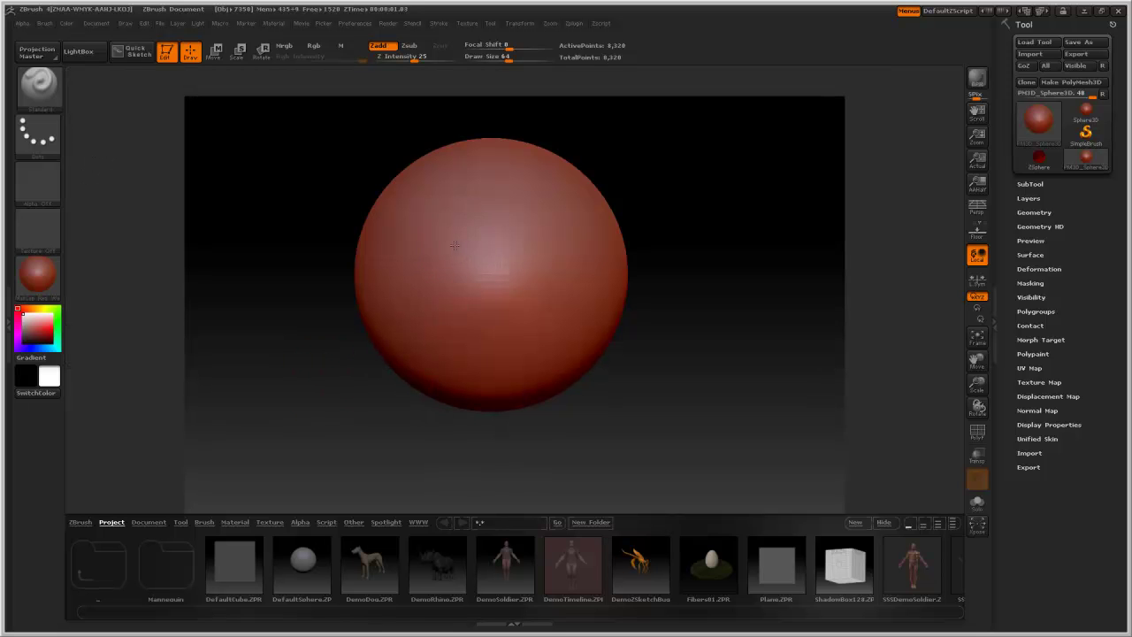
{"action": "mouse_move", "coordinate": [454, 244]}
{"action": "left_mouse_down"}
{"action": "mouse_move", "coordinate": [521, 261]}
{"action": "mouse_move", "coordinate": [415, 257]}
{"action": "mouse_move", "coordinate": [495, 292]}
{"action": "mouse_move", "coordinate": [445, 246]}
{"action": "mouse_move", "coordinate": [498, 244]}
{"action": "mouse_move", "coordinate": [492, 258]}
{"action": "left_mouse_up"}
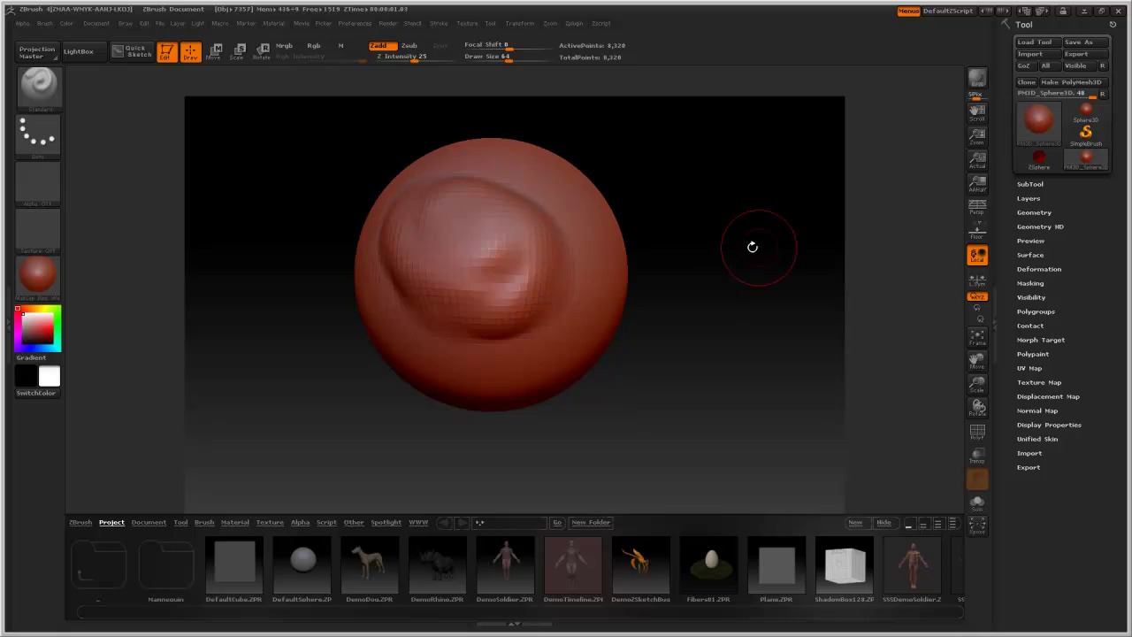
{"action": "mouse_move", "coordinate": [713, 240]}
{"action": "left_mouse_down"}
{"action": "mouse_move", "coordinate": [711, 254]}
{"action": "mouse_move", "coordinate": [463, 260]}
{"action": "mouse_move", "coordinate": [755, 273]}
{"action": "mouse_move", "coordinate": [693, 304]}
{"action": "mouse_move", "coordinate": [698, 207]}
{"action": "mouse_move", "coordinate": [722, 220]}
{"action": "mouse_move", "coordinate": [702, 253]}
{"action": "mouse_move", "coordinate": [725, 240]}
{"action": "left_mouse_up"}
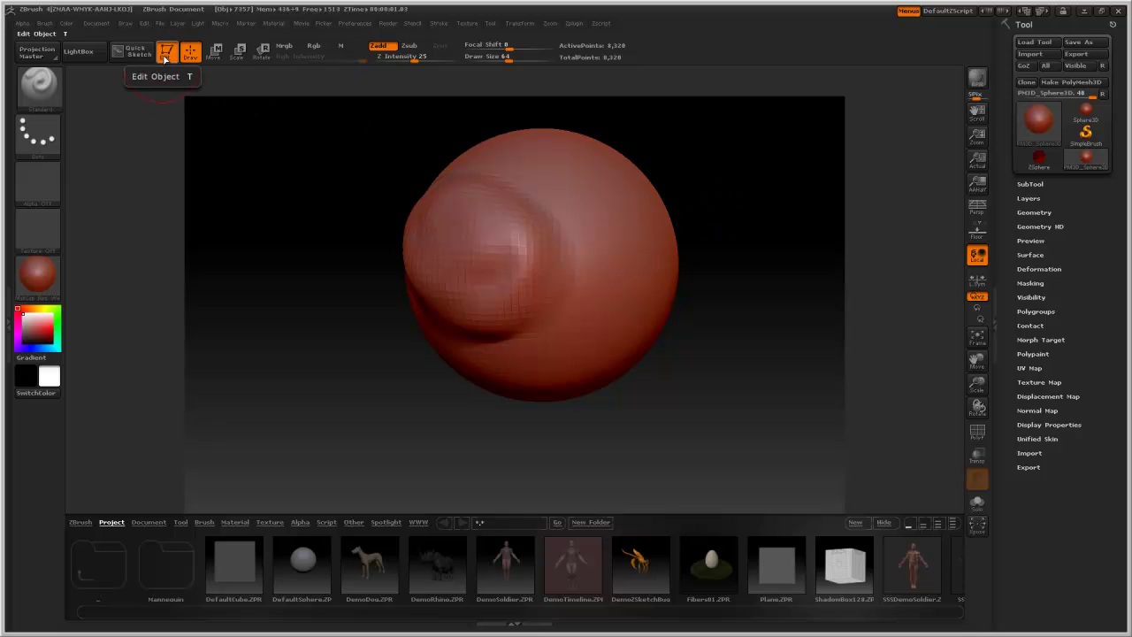
Leave Edit mode, draw three copies of the sculpted sphere around and on the original, and undo them
{"action": "left_click", "coordinate": [167, 57]}
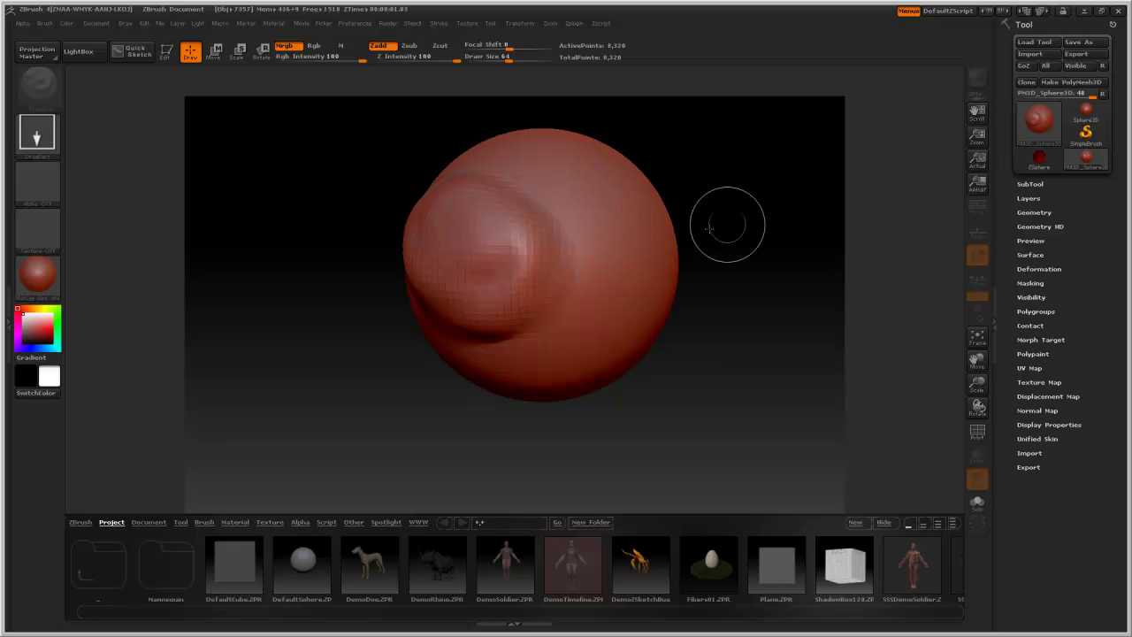
{"action": "left_click_drag", "start_coordinate": [752, 263], "coordinate": [683, 380]}
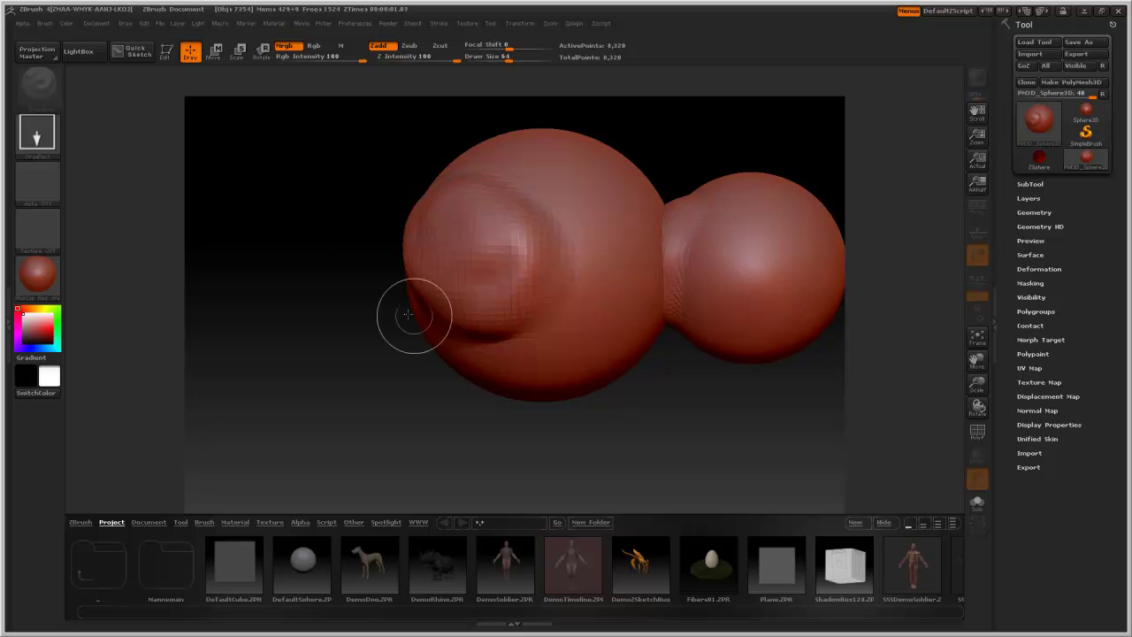
{"action": "left_click_drag", "start_coordinate": [378, 256], "coordinate": [377, 355]}
{"action": "left_click_drag", "start_coordinate": [517, 241], "coordinate": [537, 289]}
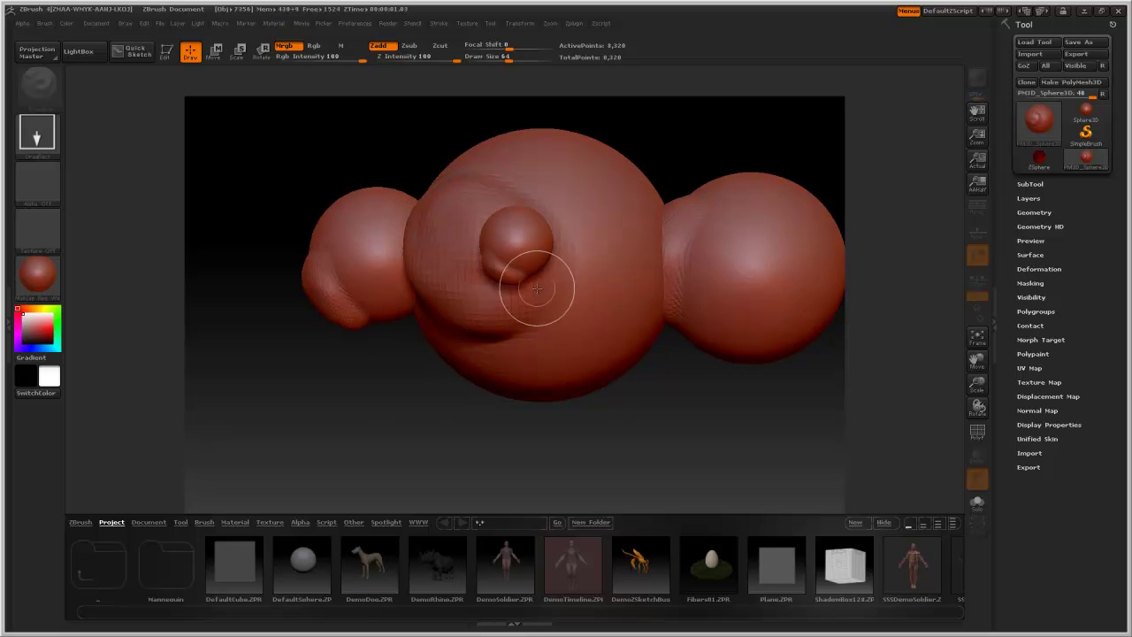
{"action": "key", "text": "ctrl+z"}
{"action": "key", "text": "ctrl+z"}
{"action": "key", "text": "ctrl+z"}
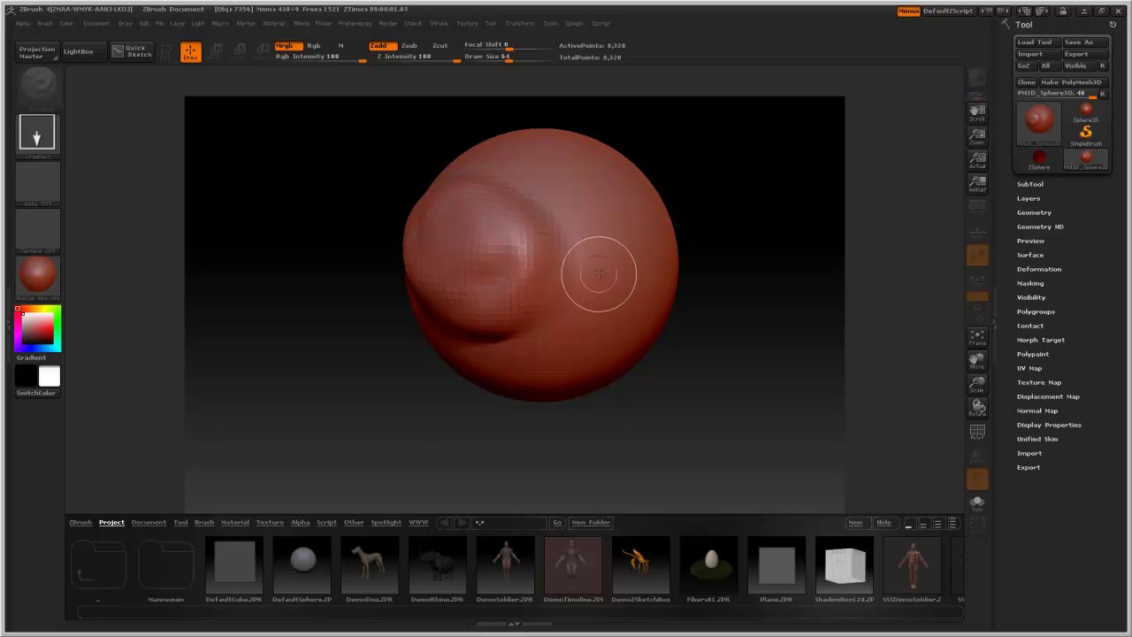
Clear the canvas, redraw the sculpted sphere in the middle and put it back into Edit mode
{"action": "key", "text": "ctrl+n"}
{"action": "mouse_move", "coordinate": [483, 287]}
{"action": "left_mouse_down"}
{"action": "mouse_move", "coordinate": [480, 467]}
{"action": "mouse_move", "coordinate": [433, 462]}
{"action": "mouse_move", "coordinate": [440, 433]}
{"action": "left_mouse_up"}
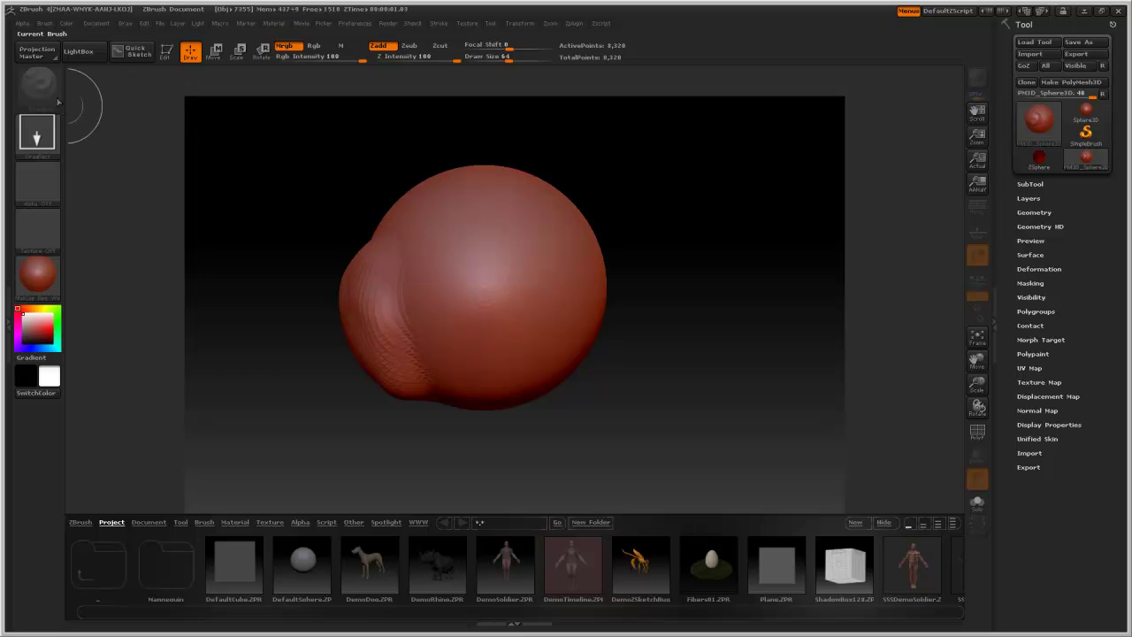
{"action": "left_click", "coordinate": [172, 53]}
{"action": "left_click_drag", "start_coordinate": [636, 228], "coordinate": [748, 226]}
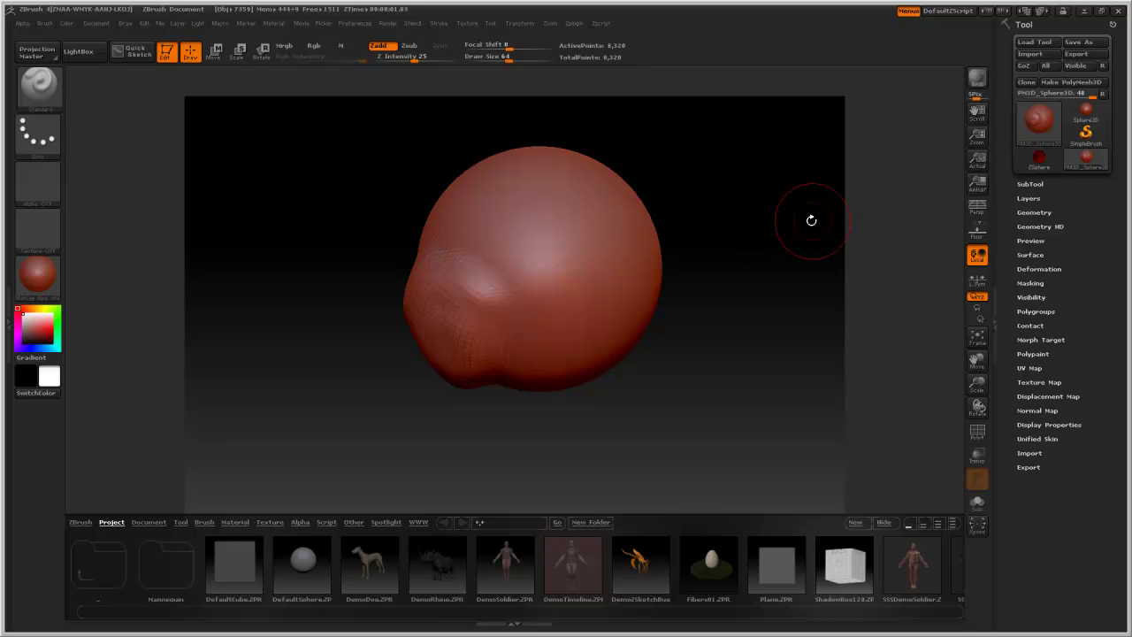
{"action": "left_click_drag", "start_coordinate": [715, 207], "coordinate": [722, 230]}
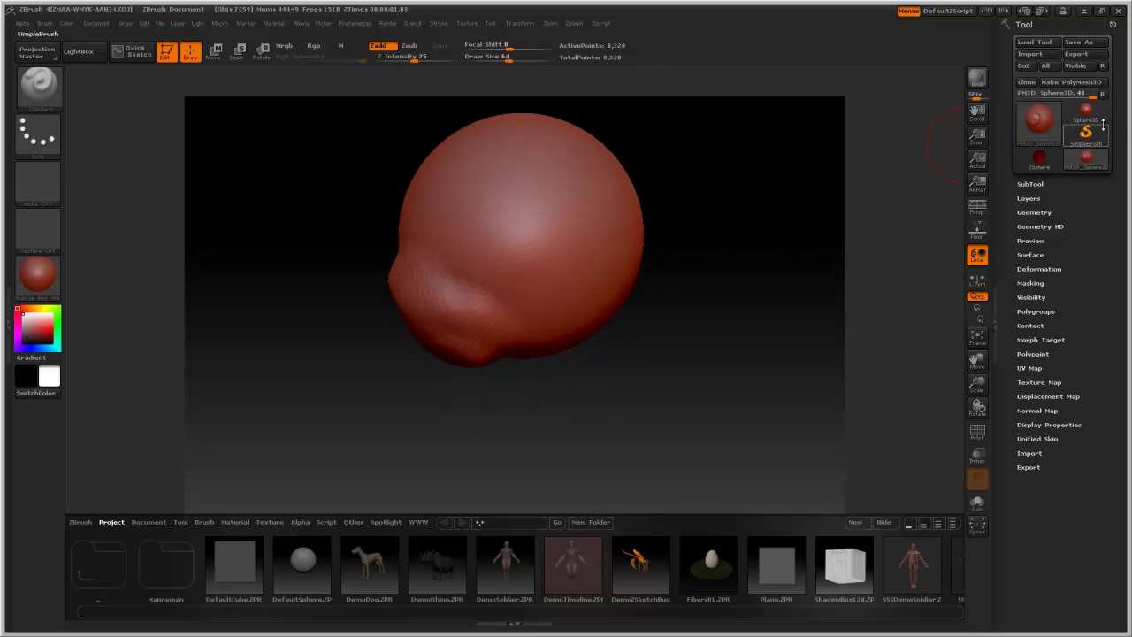
Switch the active tool to Sphere3D, try moving, rotating and zooming in on it, and fit it back into view
{"action": "left_click", "coordinate": [1086, 117]}
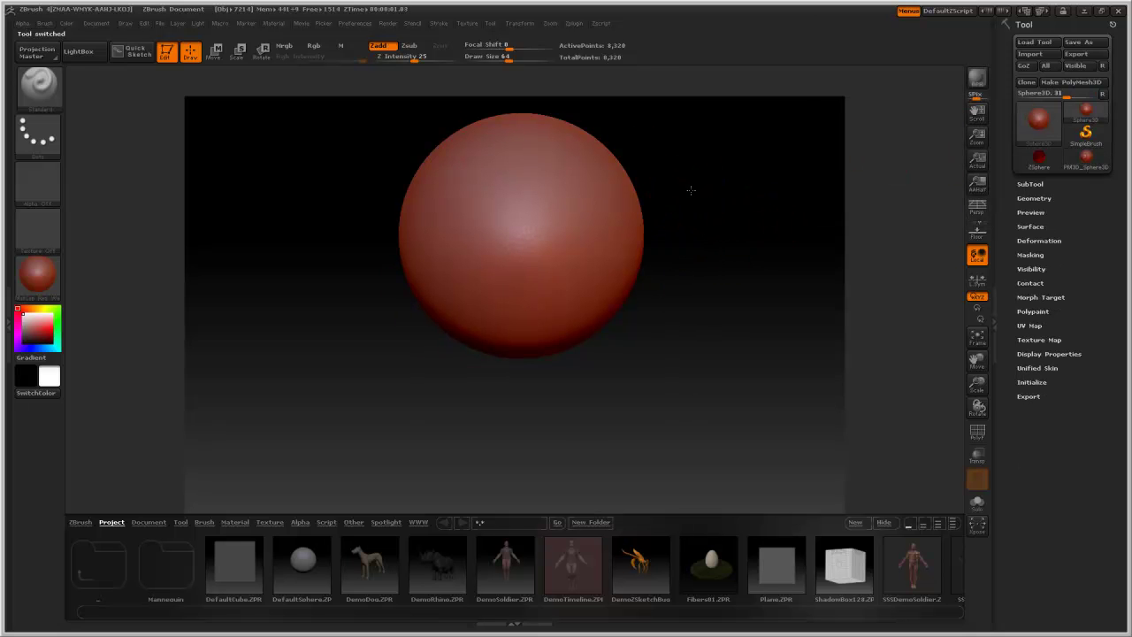
{"action": "left_click_drag", "start_coordinate": [690, 186], "coordinate": [664, 262], "text": "alt"}
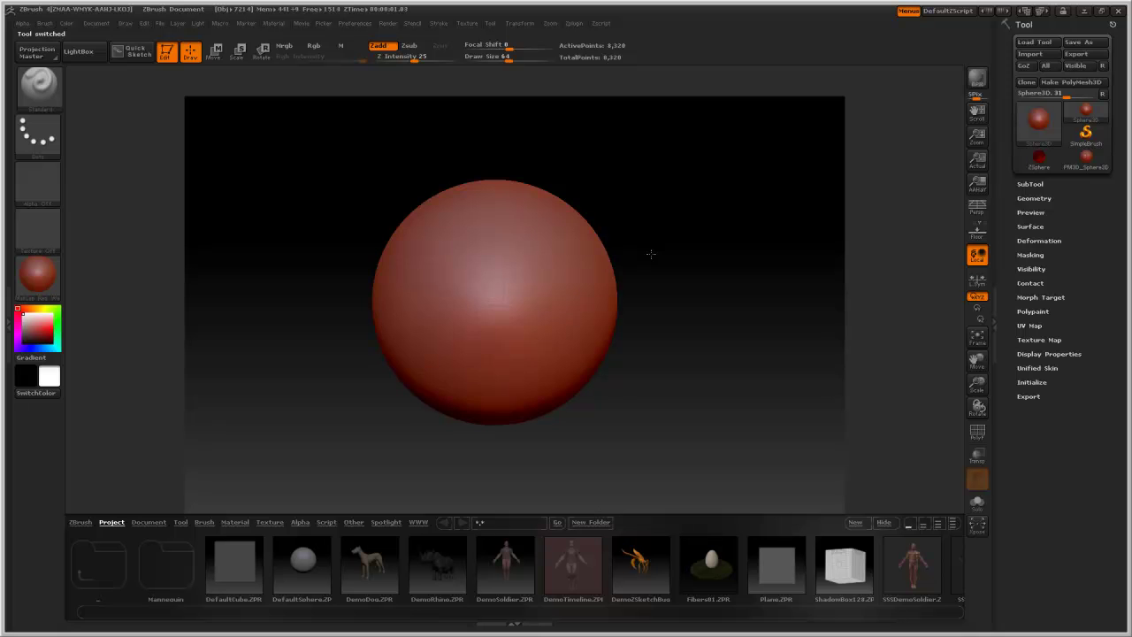
{"action": "left_click_drag", "start_coordinate": [692, 212], "coordinate": [695, 237]}
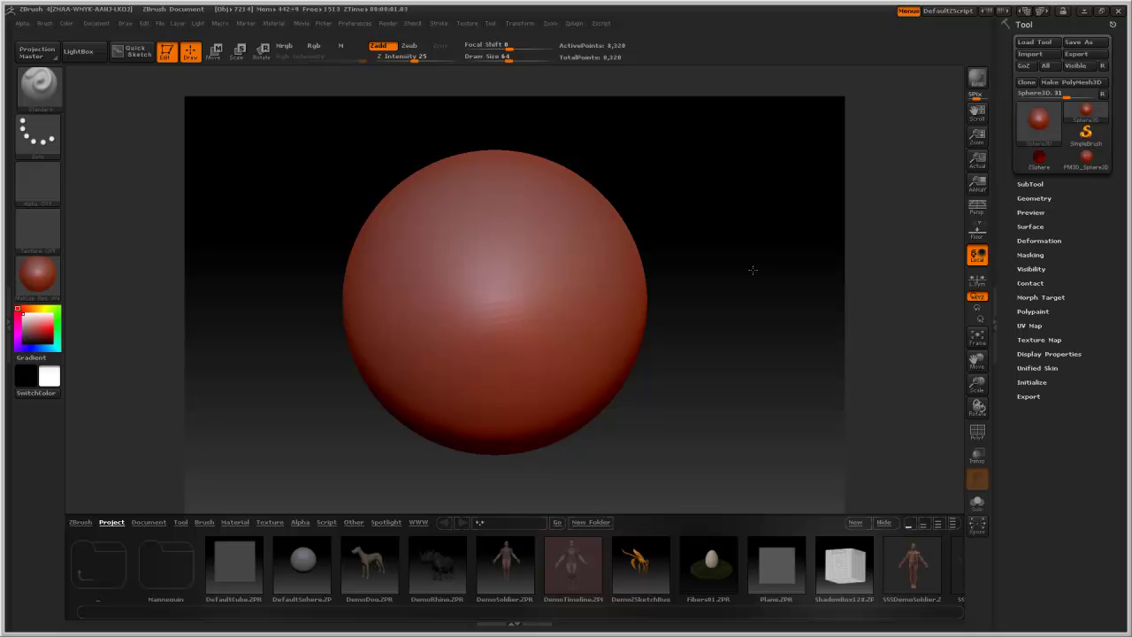
{"action": "left_click_drag", "start_coordinate": [752, 269], "coordinate": [823, 234]}
{"action": "left_click_drag", "start_coordinate": [721, 248], "coordinate": [726, 397], "text": "alt"}
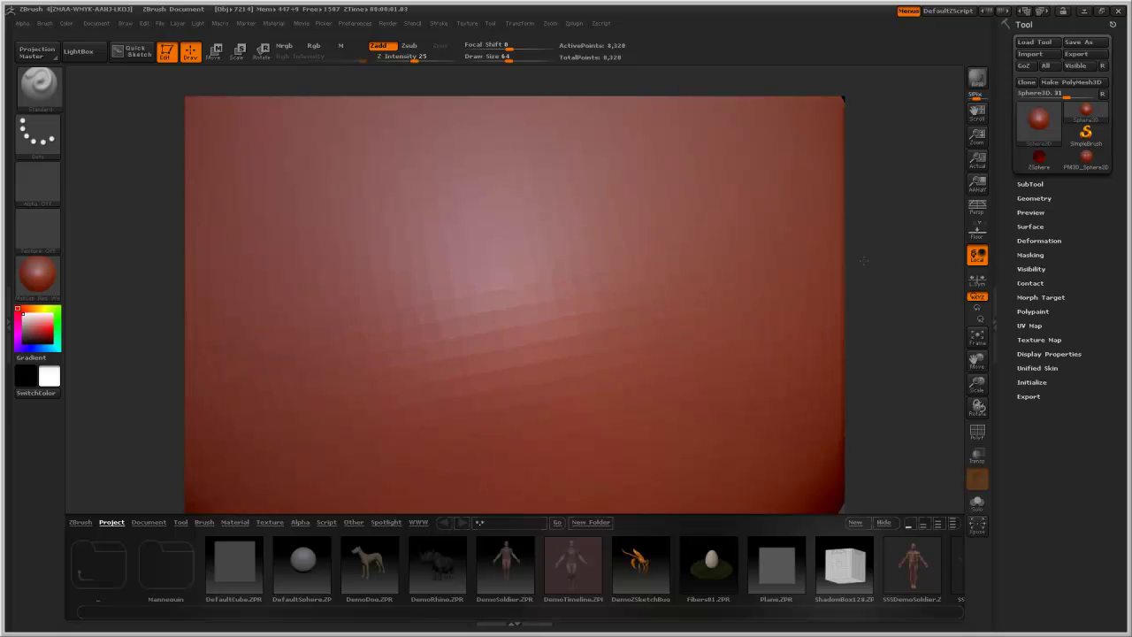
{"action": "key", "text": "f"}
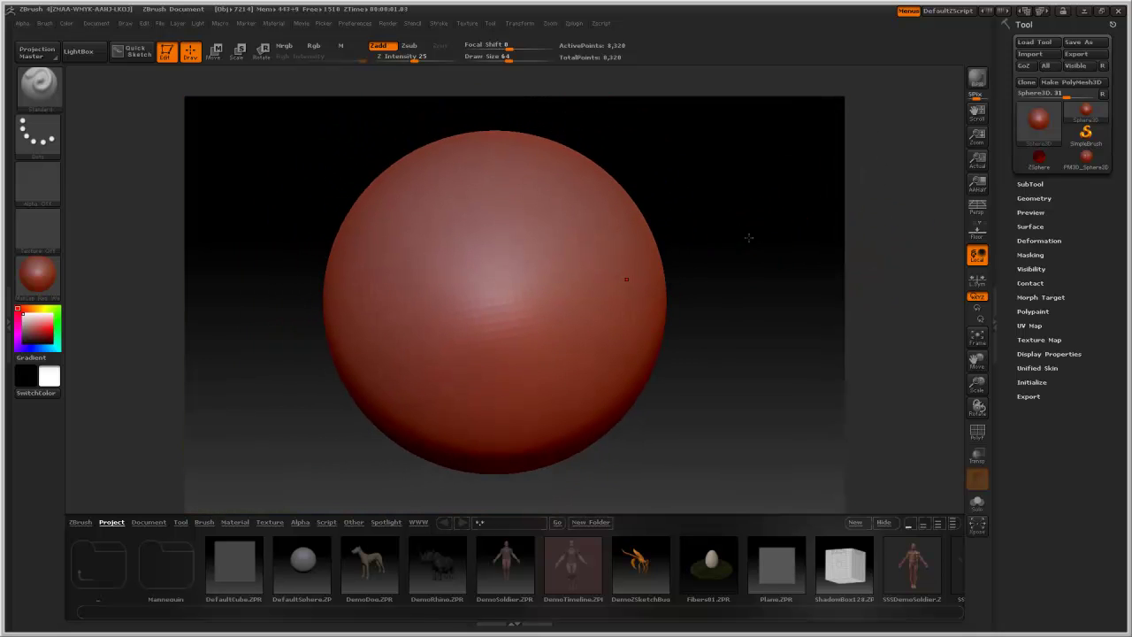
Practise navigating around the sphere by zooming in close, shifting it and zooming back out
{"action": "mouse_move", "coordinate": [739, 272]}
{"action": "left_mouse_down", "text": "alt"}
{"action": "mouse_move", "coordinate": [722, 122]}
{"action": "mouse_move", "coordinate": [743, 300]}
{"action": "mouse_move", "coordinate": [745, 279]}
{"action": "left_mouse_up", "text": "alt"}
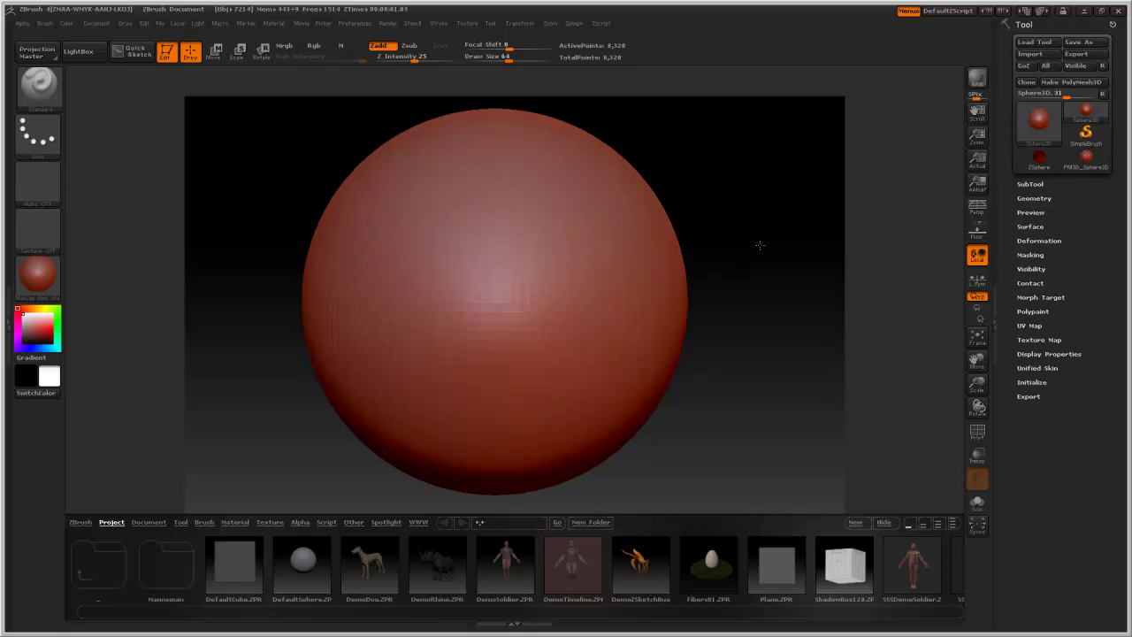
{"action": "mouse_move", "coordinate": [758, 244]}
{"action": "left_mouse_down", "text": "alt"}
{"action": "mouse_move", "coordinate": [781, 253]}
{"action": "mouse_move", "coordinate": [773, 336]}
{"action": "mouse_move", "coordinate": [705, 303]}
{"action": "mouse_move", "coordinate": [715, 233]}
{"action": "mouse_move", "coordinate": [760, 254]}
{"action": "mouse_move", "coordinate": [739, 270]}
{"action": "mouse_move", "coordinate": [687, 179]}
{"action": "mouse_move", "coordinate": [745, 316]}
{"action": "mouse_move", "coordinate": [752, 187]}
{"action": "mouse_move", "coordinate": [687, 220]}
{"action": "mouse_move", "coordinate": [758, 271]}
{"action": "mouse_move", "coordinate": [767, 238]}
{"action": "mouse_move", "coordinate": [753, 240]}
{"action": "mouse_move", "coordinate": [753, 156]}
{"action": "mouse_move", "coordinate": [756, 363]}
{"action": "mouse_move", "coordinate": [751, 203]}
{"action": "mouse_move", "coordinate": [758, 336]}
{"action": "mouse_move", "coordinate": [758, 237]}
{"action": "left_mouse_up", "text": "alt"}
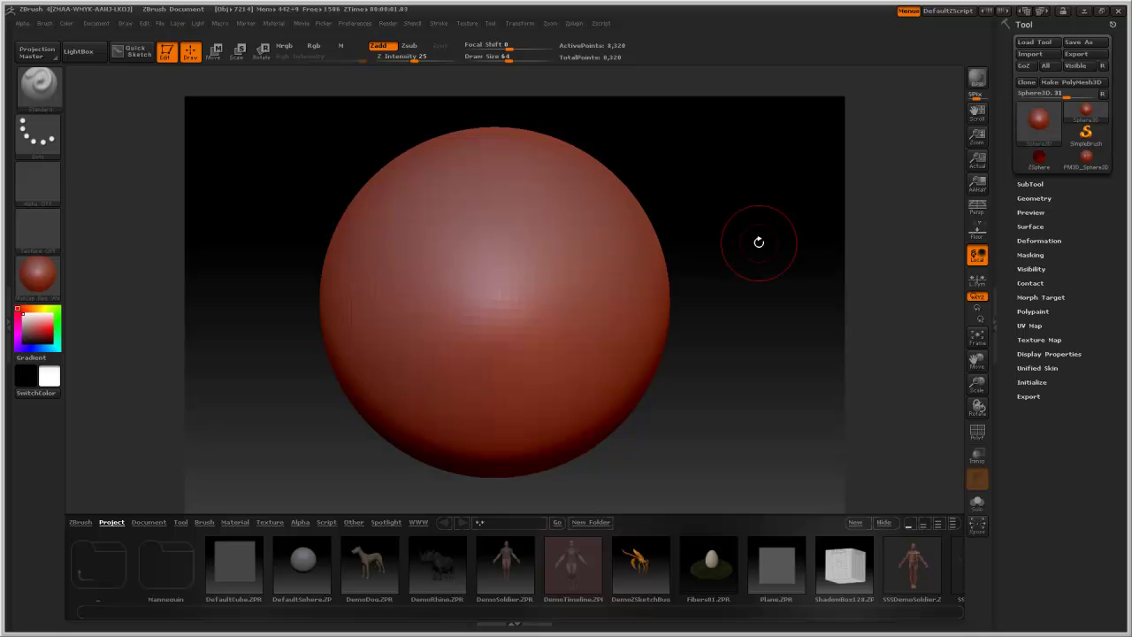
{"action": "mouse_move", "coordinate": [753, 246]}
{"action": "left_mouse_down", "text": "alt"}
{"action": "mouse_move", "coordinate": [764, 389]}
{"action": "mouse_move", "coordinate": [763, 265]}
{"action": "mouse_move", "coordinate": [779, 233]}
{"action": "mouse_move", "coordinate": [765, 277]}
{"action": "mouse_move", "coordinate": [763, 232]}
{"action": "mouse_move", "coordinate": [765, 265]}
{"action": "mouse_move", "coordinate": [708, 309]}
{"action": "mouse_move", "coordinate": [796, 252]}
{"action": "mouse_move", "coordinate": [763, 283]}
{"action": "mouse_move", "coordinate": [754, 277]}
{"action": "mouse_move", "coordinate": [744, 300]}
{"action": "left_mouse_up", "text": "alt"}
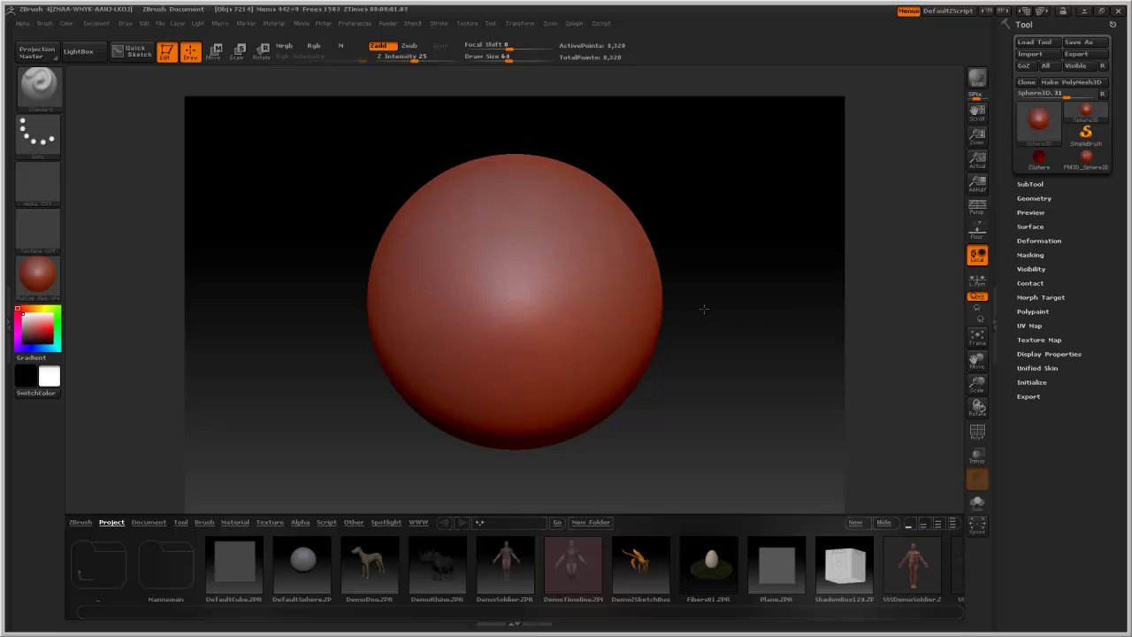
{"action": "left_click_drag", "start_coordinate": [770, 295], "coordinate": [764, 418]}
{"action": "scroll", "coordinate": [763, 419], "scroll_direction": "down", "scroll_amount": 3}
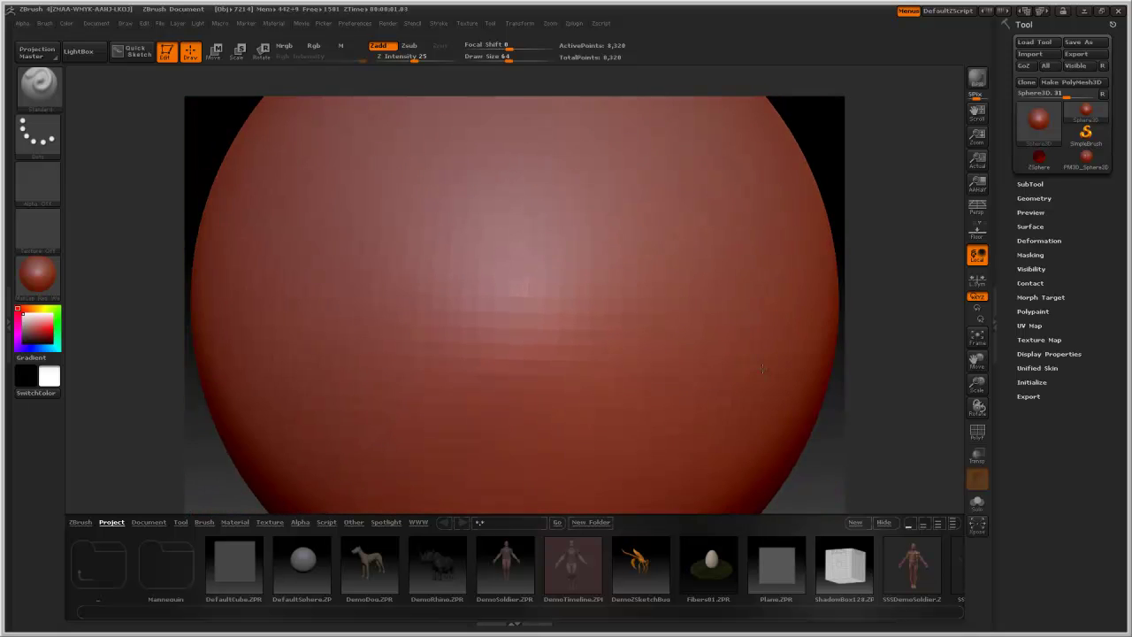
{"action": "left_click", "coordinate": [825, 302]}
{"action": "left_click_drag", "start_coordinate": [829, 309], "coordinate": [806, 285], "text": "alt"}
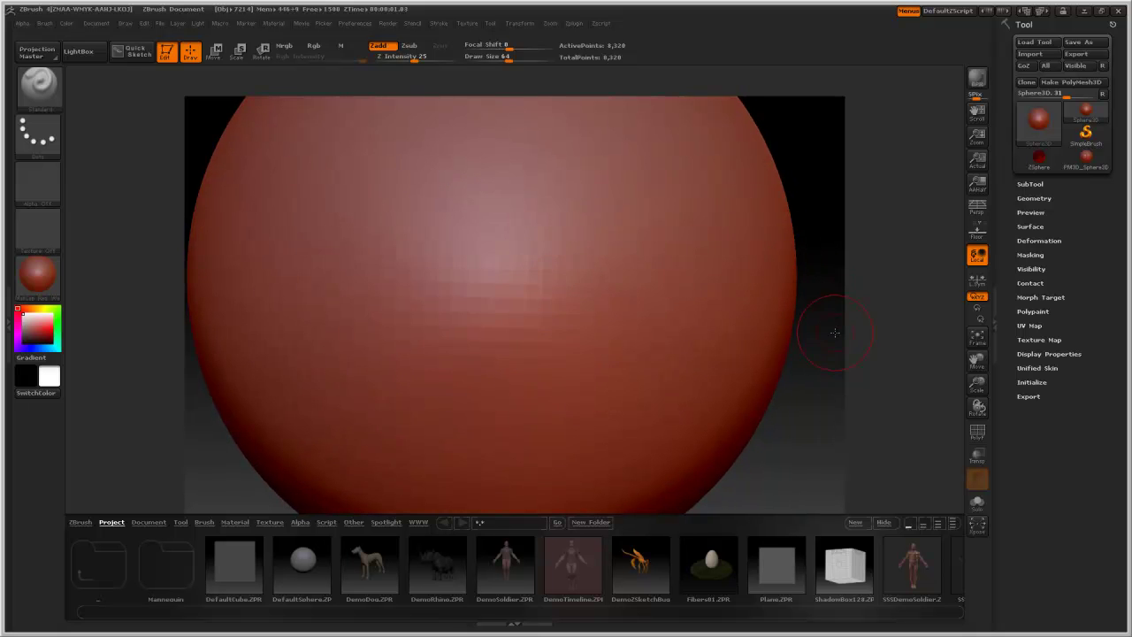
{"action": "scroll", "coordinate": [835, 332], "scroll_direction": "down", "scroll_amount": 5}
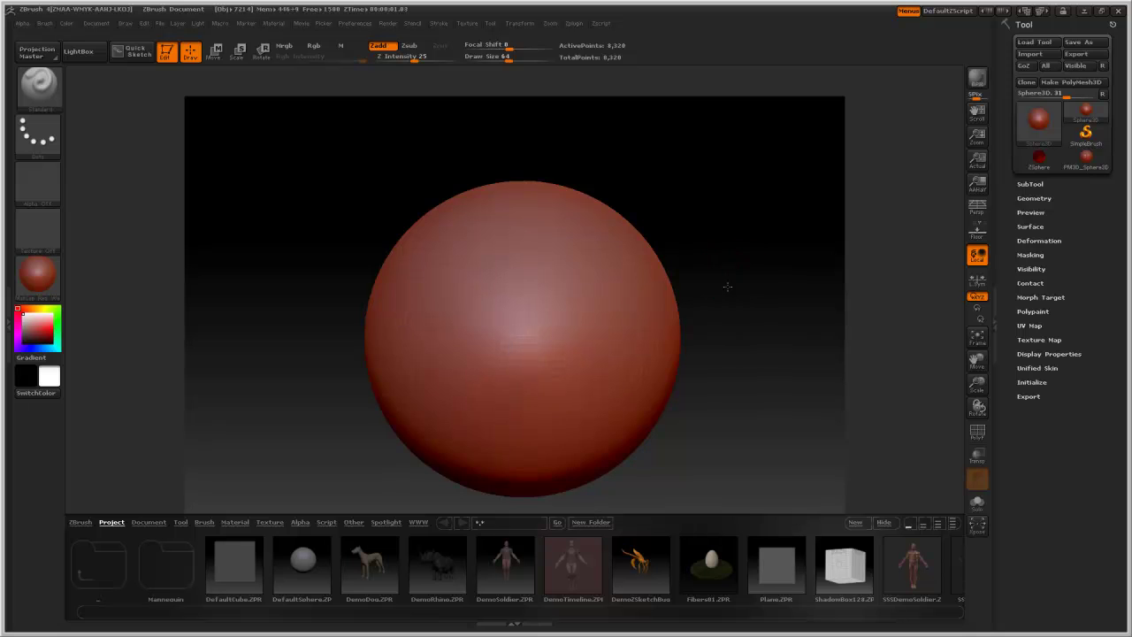
{"action": "left_click_drag", "start_coordinate": [748, 309], "coordinate": [725, 283], "text": "alt"}
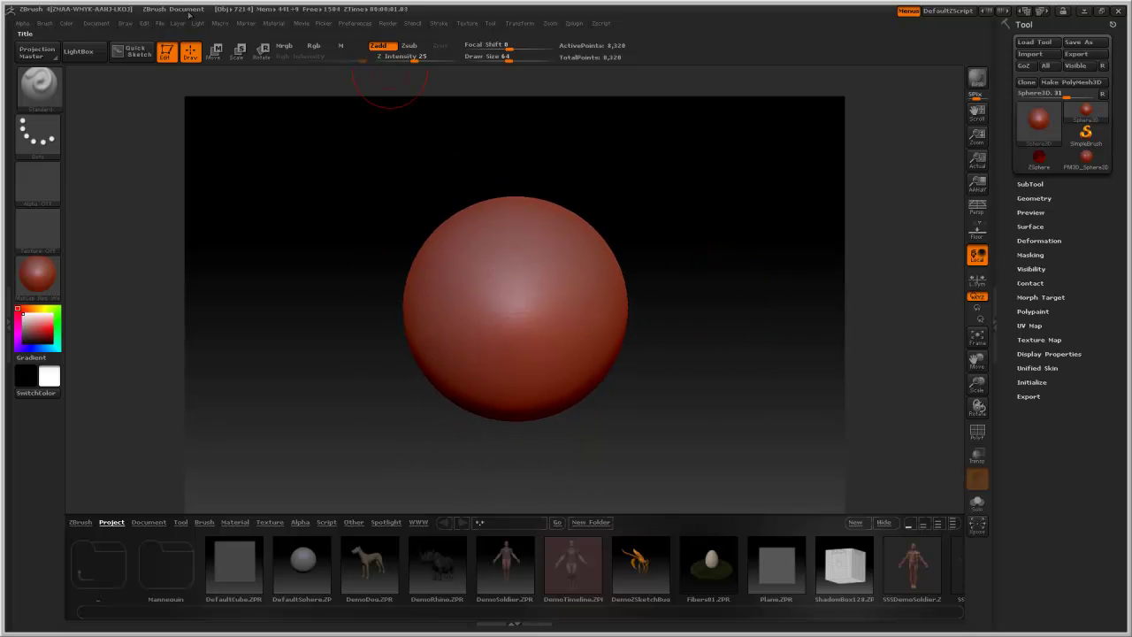
Clear the canvas, draw a new Sphere3D in the middle and put it into Edit mode
{"action": "left_click", "coordinate": [164, 50]}
{"action": "key", "text": "ctrl+n"}
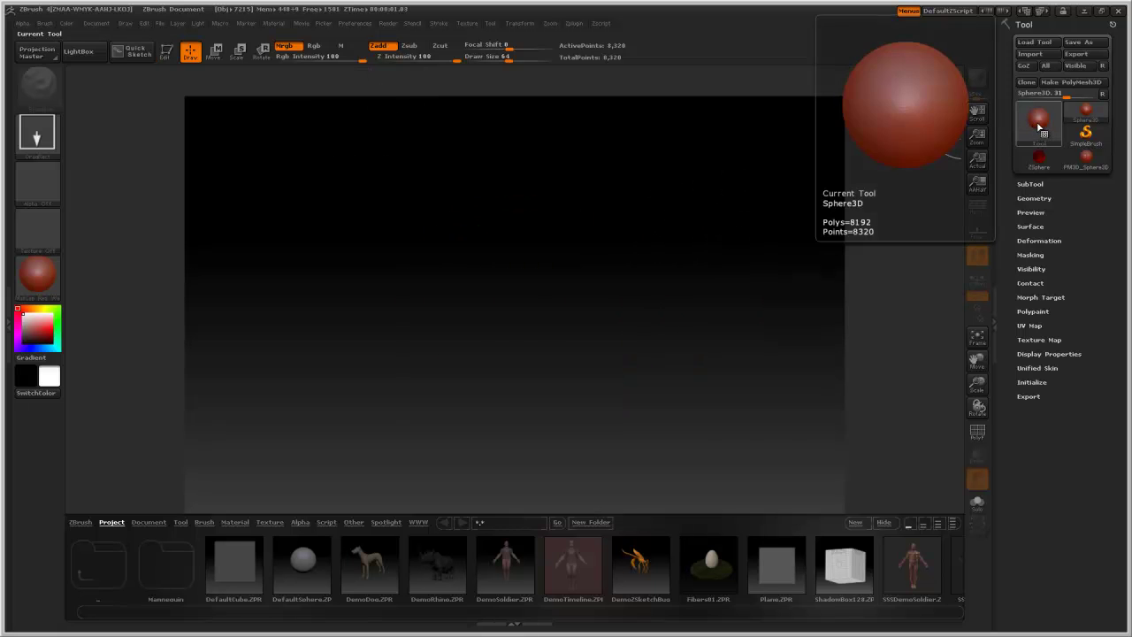
{"action": "mouse_move", "coordinate": [513, 269]}
{"action": "left_mouse_down"}
{"action": "mouse_move", "coordinate": [531, 575]}
{"action": "mouse_move", "coordinate": [535, 532]}
{"action": "left_mouse_up"}
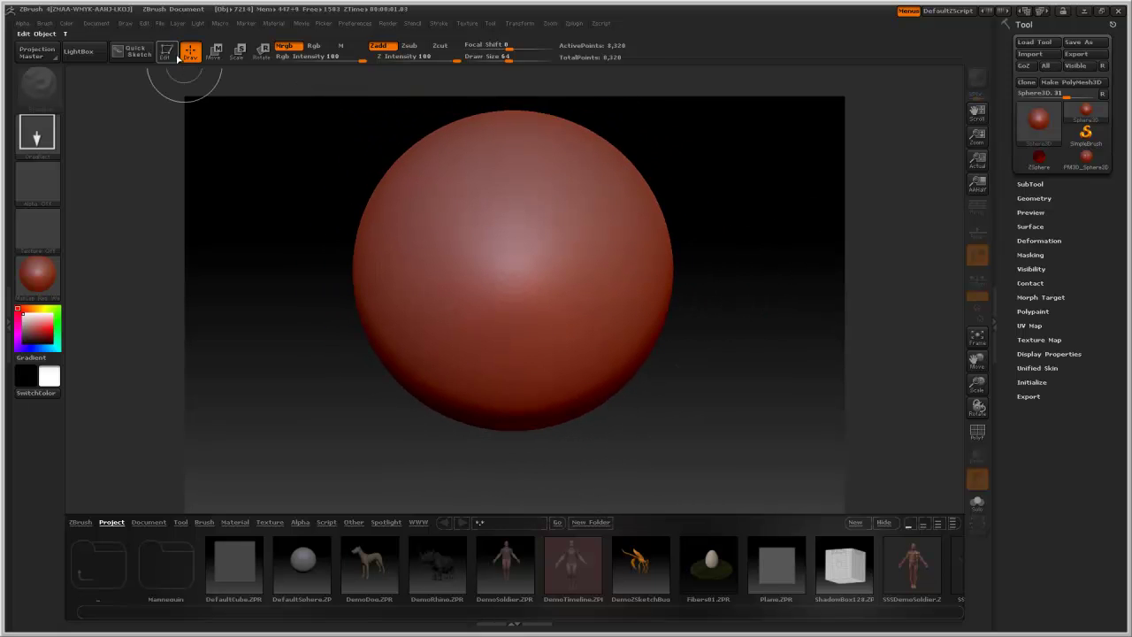
{"action": "left_click", "coordinate": [171, 53]}
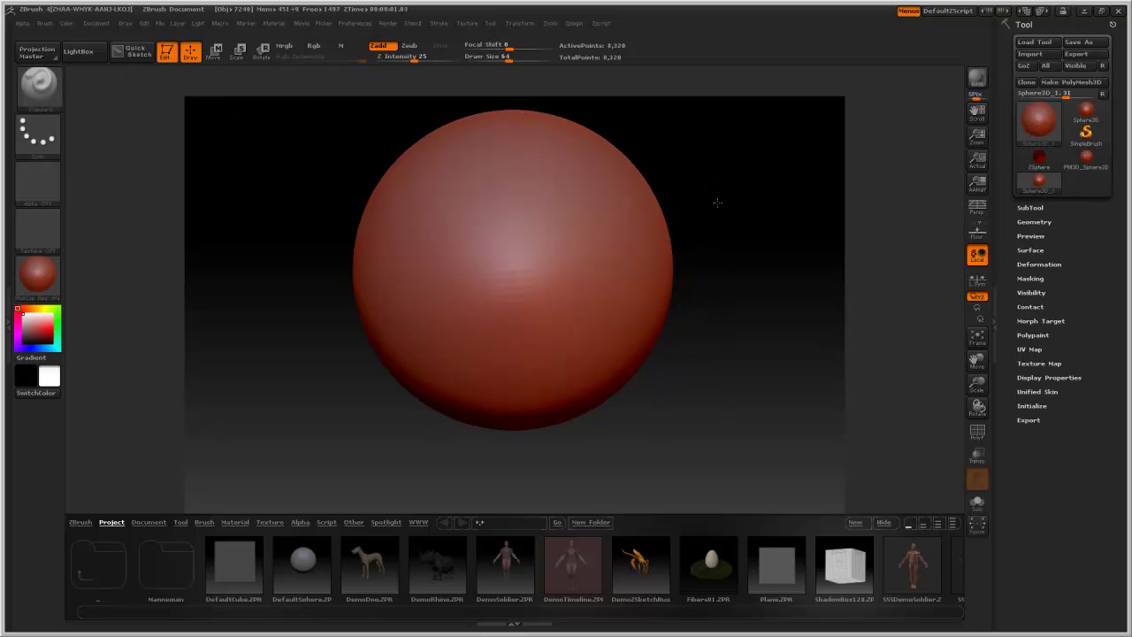
{"action": "left_click_drag", "start_coordinate": [715, 203], "coordinate": [694, 255]}
{"action": "left_click", "coordinate": [689, 253]}
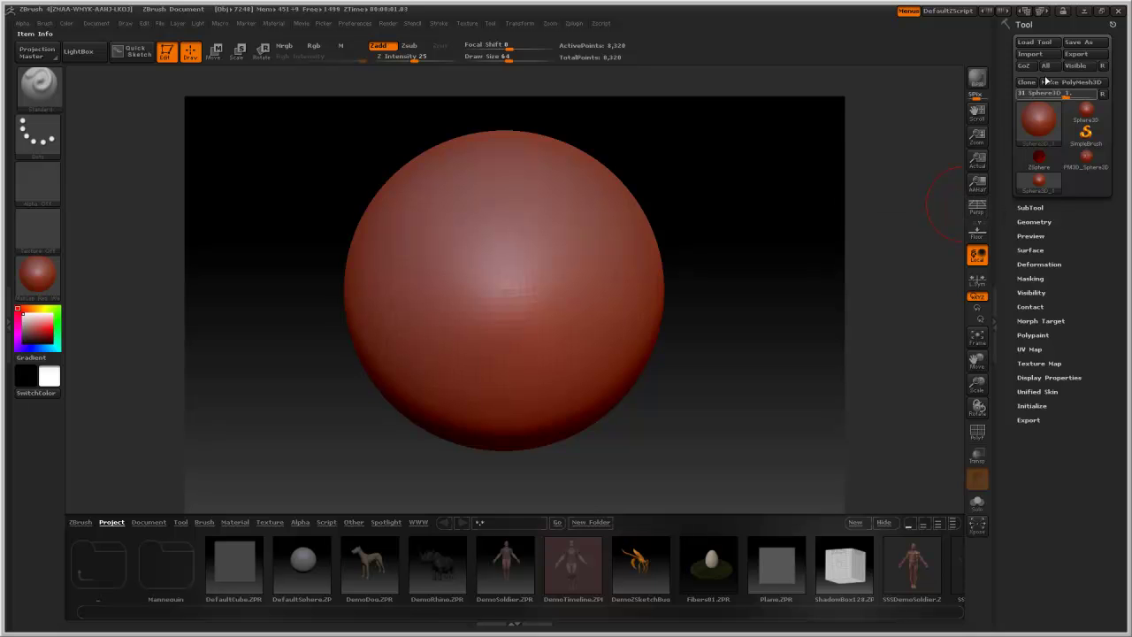
Convert the sphere to a PolyMesh3D and show its full geometry settings
{"action": "left_click", "coordinate": [1033, 221]}
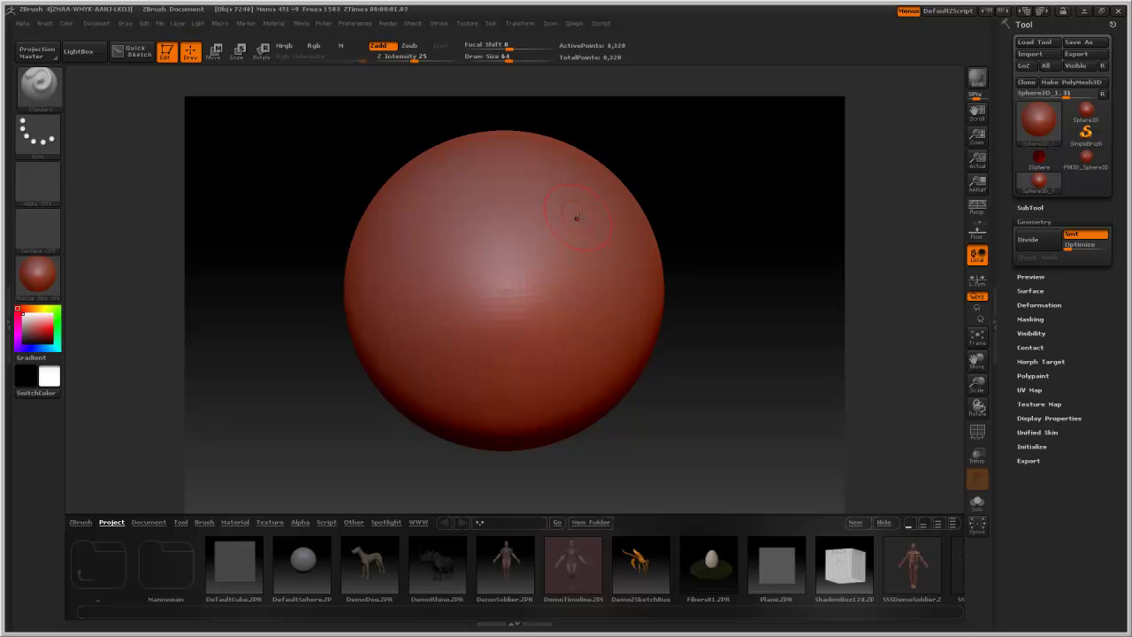
{"action": "left_click", "coordinate": [1087, 82]}
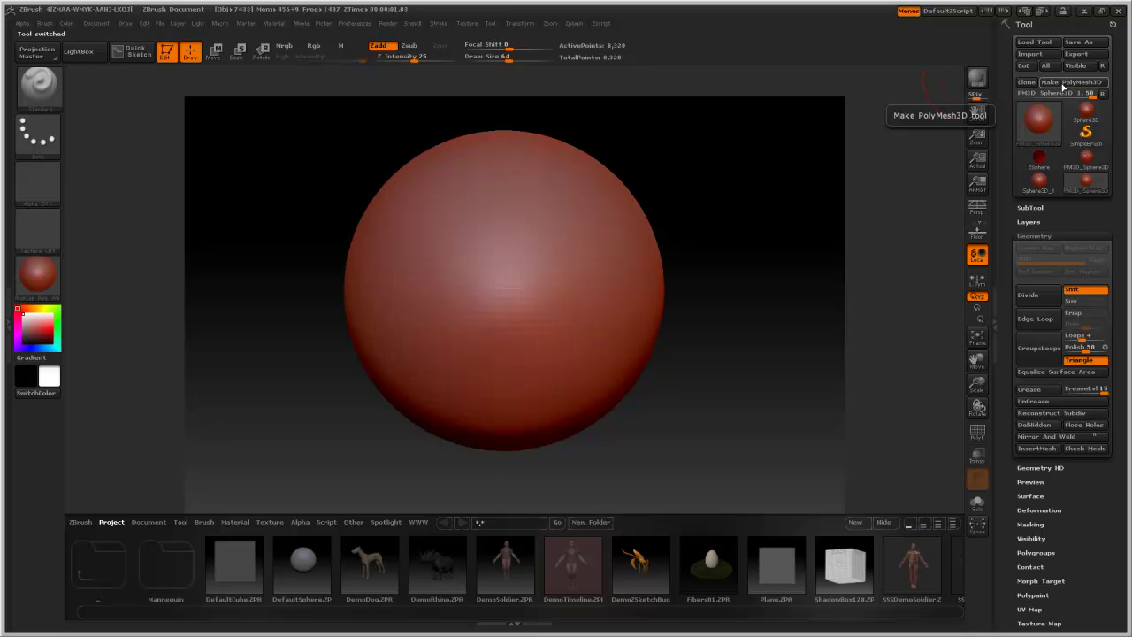
{"action": "left_click", "coordinate": [1034, 236]}
{"action": "left_click", "coordinate": [1035, 235]}
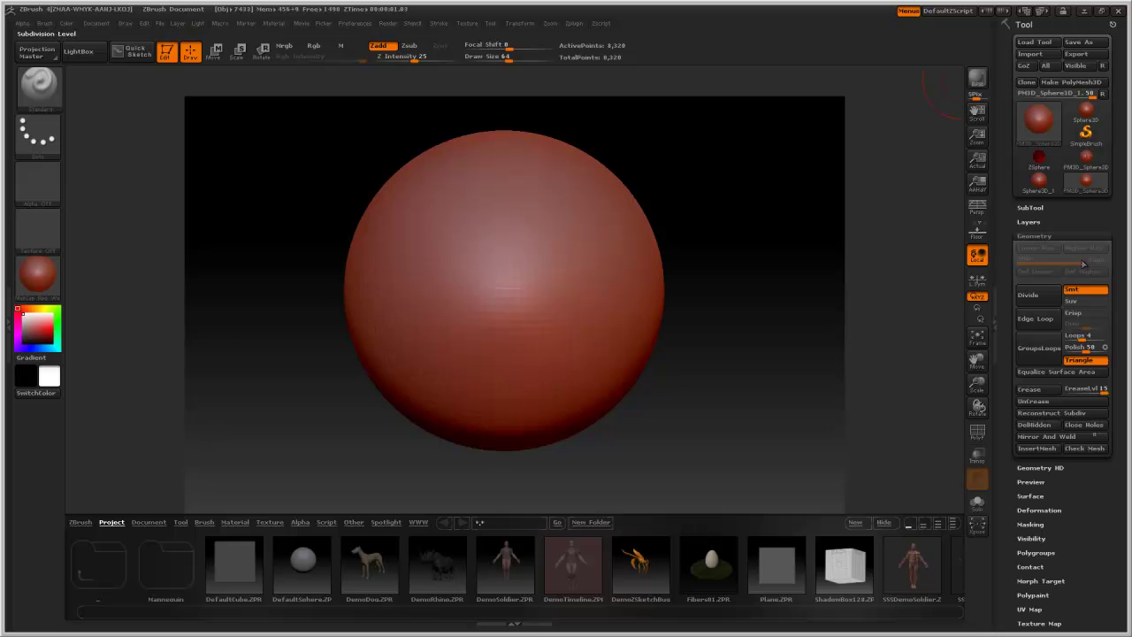
Divide the sphere's mesh three times to reach subdivision level 4 and inspect its surface up close
{"action": "left_click", "coordinate": [1033, 298]}
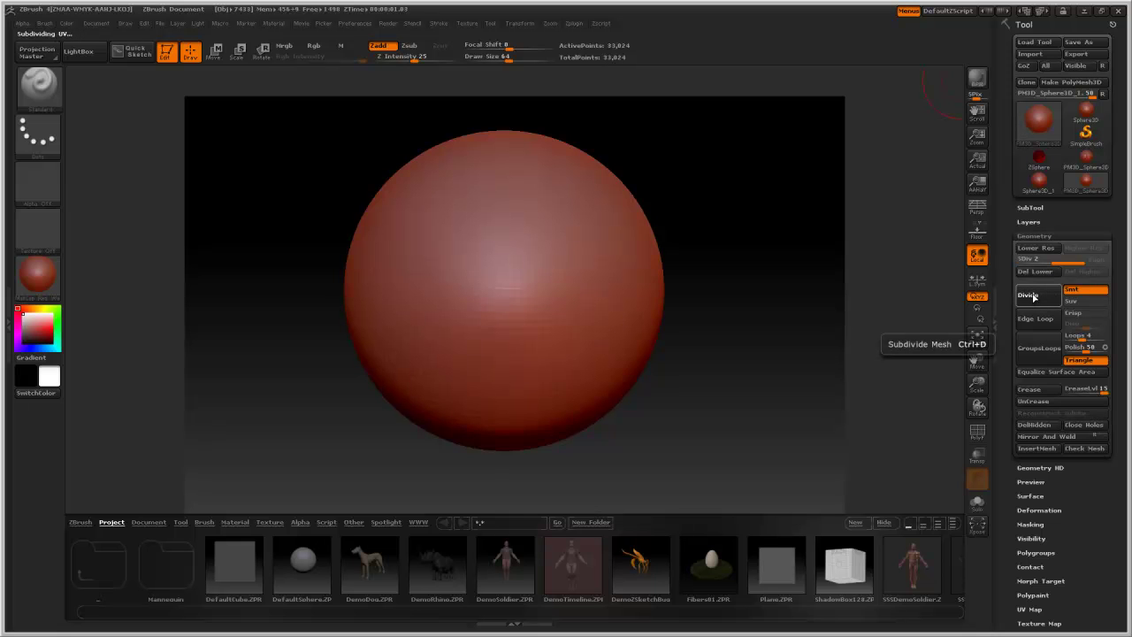
{"action": "left_click", "coordinate": [1033, 297]}
{"action": "left_click", "coordinate": [1033, 297]}
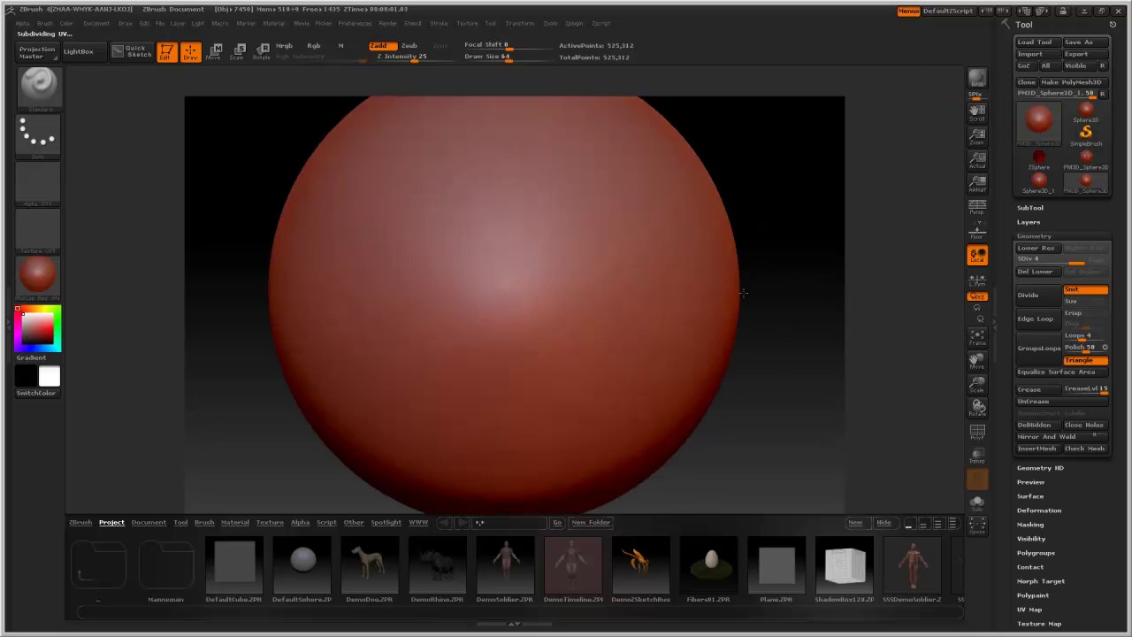
{"action": "left_click_drag", "start_coordinate": [744, 293], "coordinate": [745, 510], "text": "alt"}
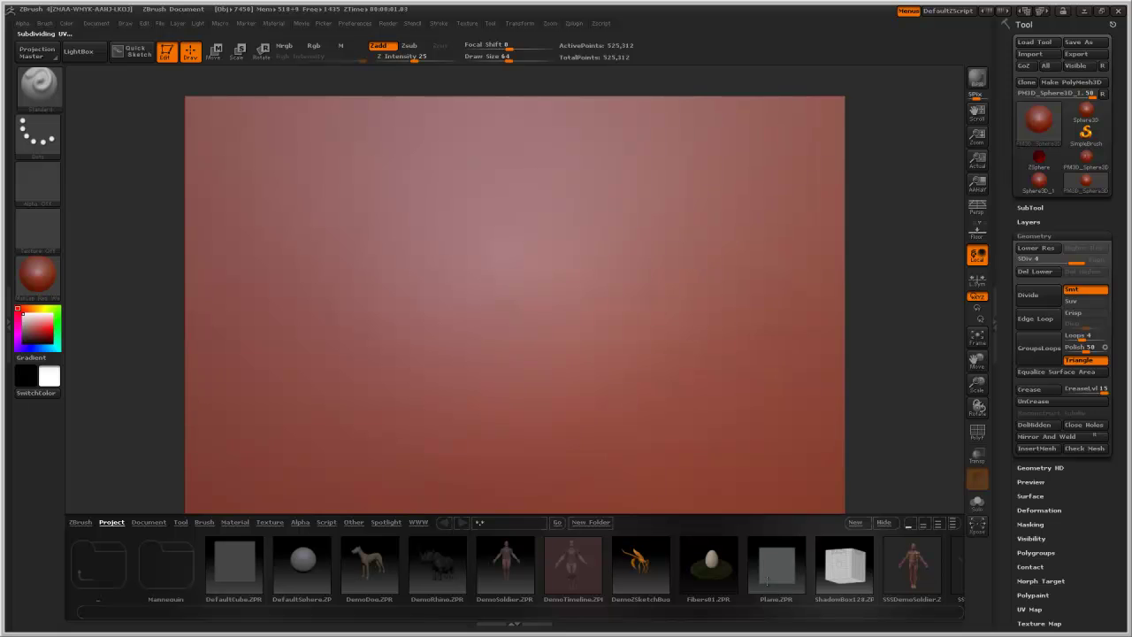
{"action": "left_click_drag", "start_coordinate": [777, 442], "coordinate": [748, 234]}
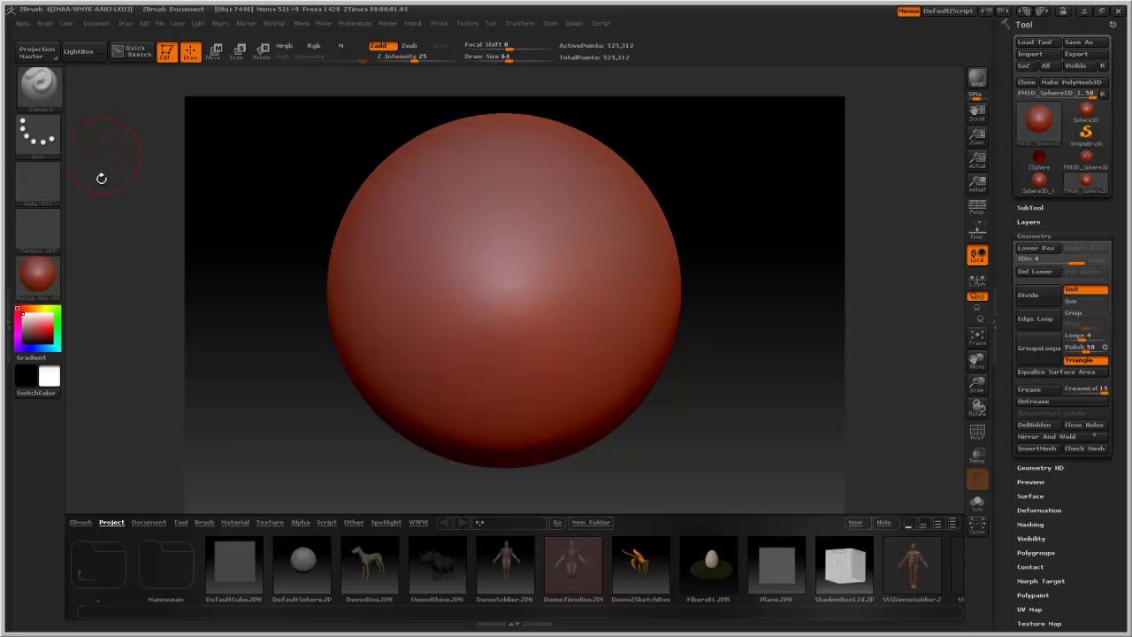
Look through the sculpting brushes and try a large raised spiral on the sphere's front with the Standard brush
{"action": "left_click", "coordinate": [47, 95]}
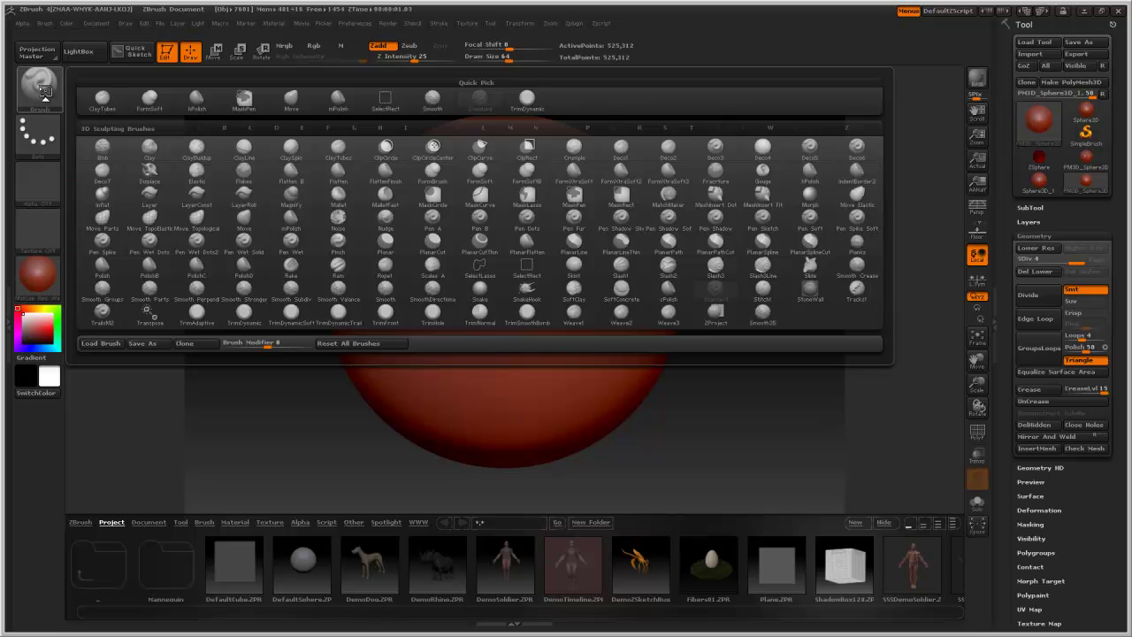
{"action": "mouse_move", "coordinate": [148, 147]}
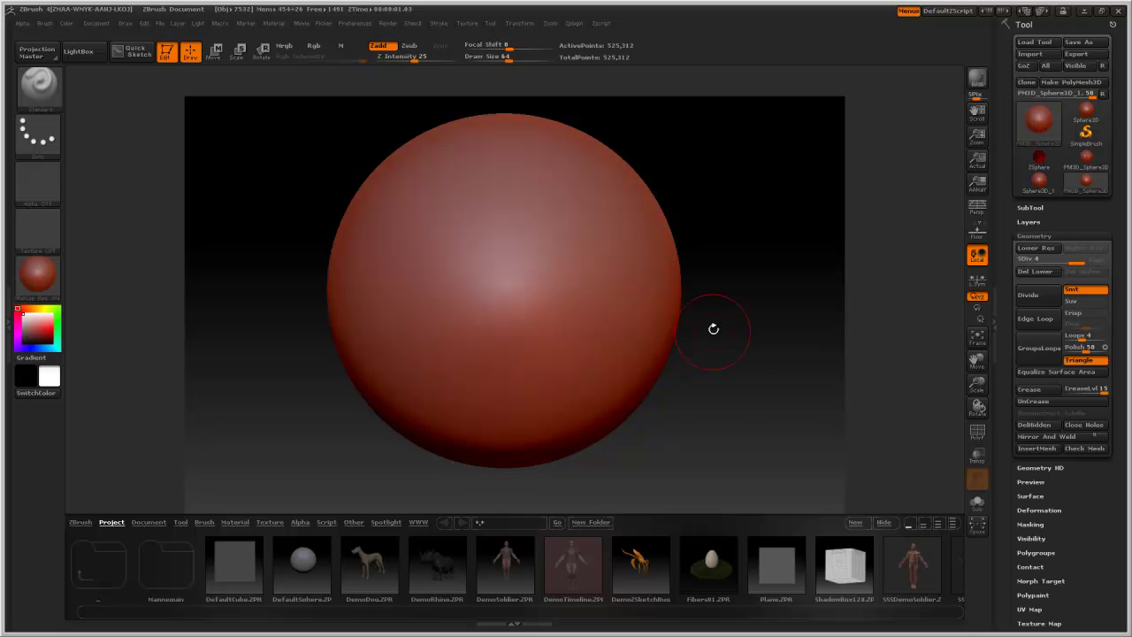
{"action": "mouse_move", "coordinate": [544, 214]}
{"action": "left_mouse_down"}
{"action": "mouse_move", "coordinate": [575, 269]}
{"action": "mouse_move", "coordinate": [513, 331]}
{"action": "mouse_move", "coordinate": [406, 252]}
{"action": "mouse_move", "coordinate": [442, 164]}
{"action": "mouse_move", "coordinate": [575, 181]}
{"action": "mouse_move", "coordinate": [661, 300]}
{"action": "mouse_move", "coordinate": [557, 425]}
{"action": "mouse_move", "coordinate": [377, 319]}
{"action": "mouse_move", "coordinate": [455, 190]}
{"action": "mouse_move", "coordinate": [522, 234]}
{"action": "mouse_move", "coordinate": [460, 350]}
{"action": "mouse_move", "coordinate": [448, 286]}
{"action": "mouse_move", "coordinate": [496, 305]}
{"action": "left_mouse_up"}
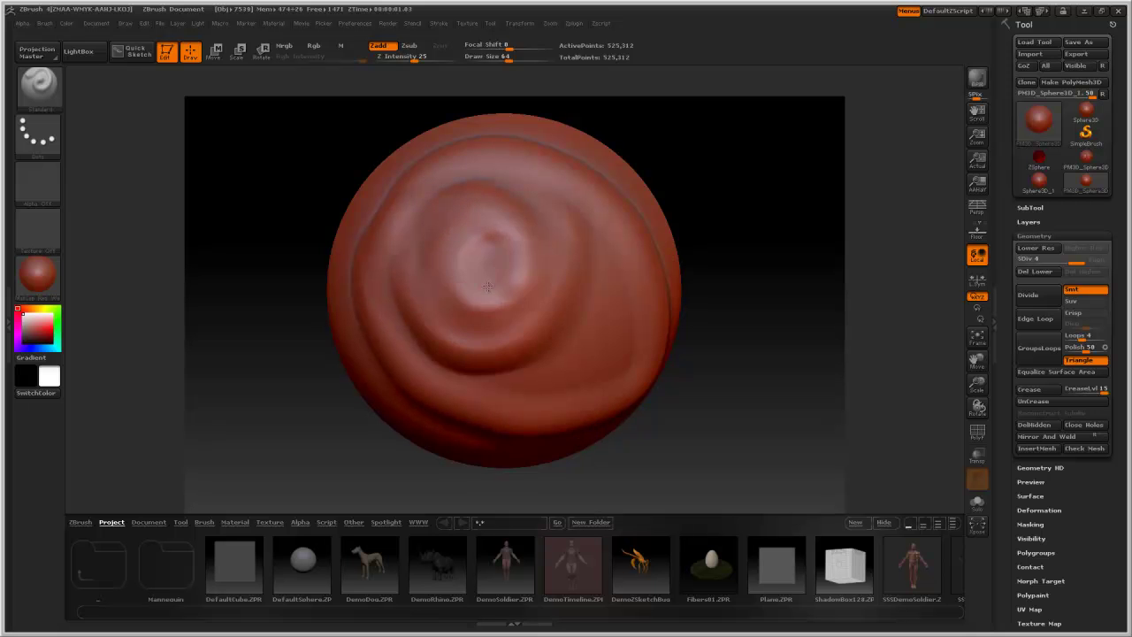
{"action": "left_click_drag", "start_coordinate": [804, 222], "coordinate": [829, 222]}
{"action": "mouse_move", "coordinate": [470, 296]}
{"action": "left_mouse_down"}
{"action": "mouse_move", "coordinate": [476, 261]}
{"action": "mouse_move", "coordinate": [485, 284]}
{"action": "left_mouse_up"}
Sculpt mirrored curved ridges on both sides of the sphere's front with symmetry on, and undo them
{"action": "left_click_drag", "start_coordinate": [752, 273], "coordinate": [632, 273]}
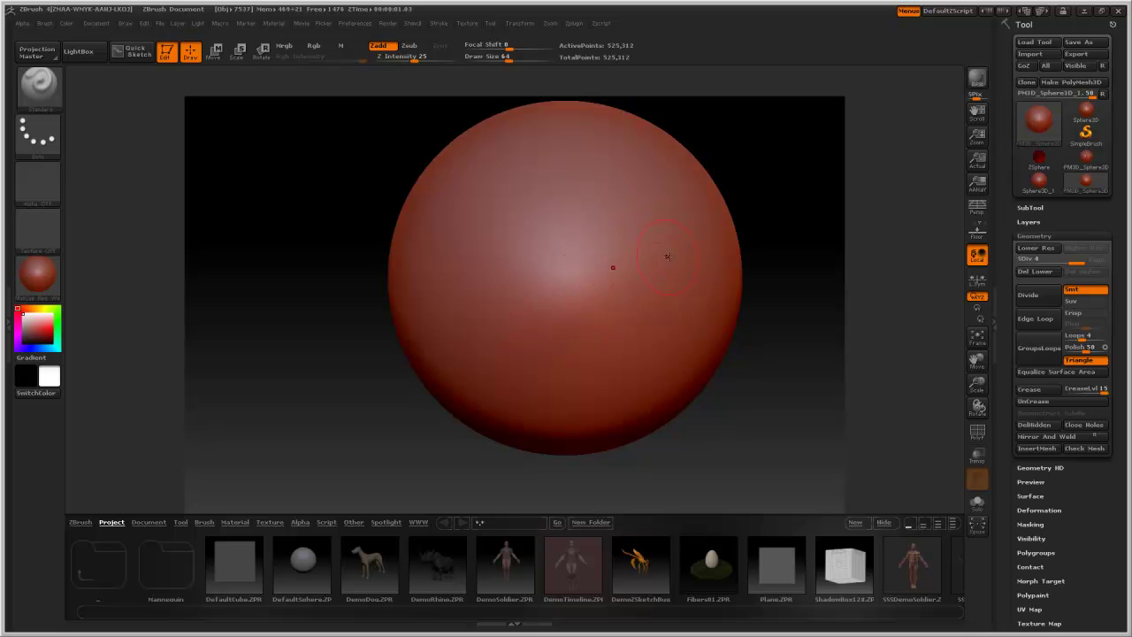
{"action": "left_click_drag", "start_coordinate": [825, 308], "coordinate": [808, 310], "text": "alt"}
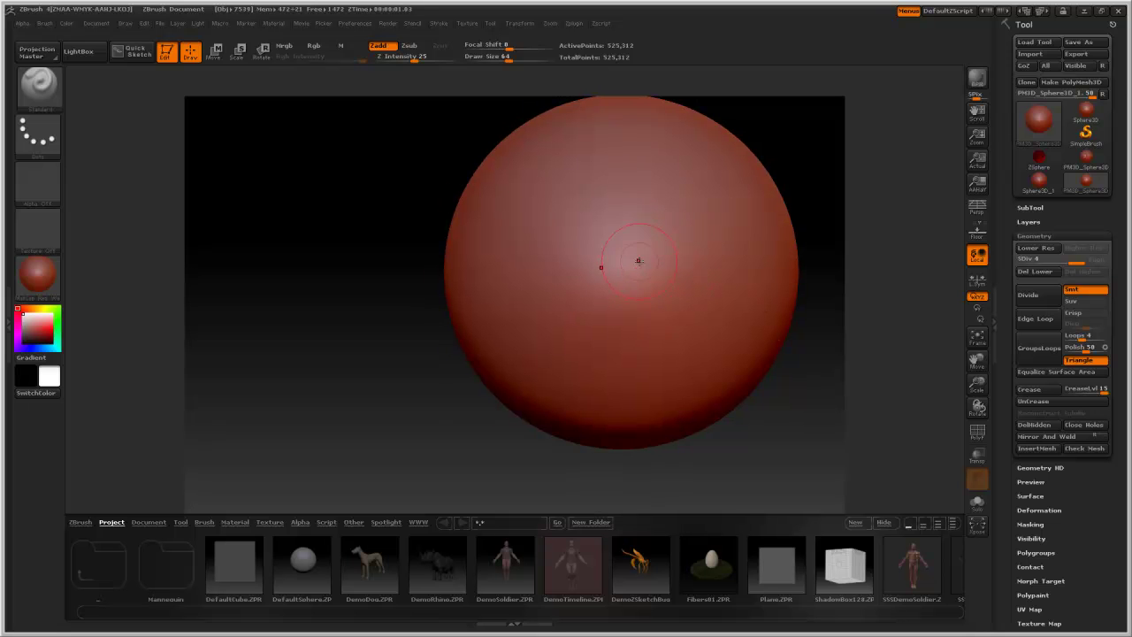
{"action": "mouse_move", "coordinate": [633, 223]}
{"action": "left_mouse_down"}
{"action": "mouse_move", "coordinate": [694, 231]}
{"action": "mouse_move", "coordinate": [716, 264]}
{"action": "mouse_move", "coordinate": [711, 307]}
{"action": "mouse_move", "coordinate": [724, 275]}
{"action": "mouse_move", "coordinate": [676, 217]}
{"action": "mouse_move", "coordinate": [645, 223]}
{"action": "mouse_move", "coordinate": [707, 296]}
{"action": "mouse_move", "coordinate": [699, 322]}
{"action": "mouse_move", "coordinate": [681, 223]}
{"action": "mouse_move", "coordinate": [665, 216]}
{"action": "mouse_move", "coordinate": [685, 288]}
{"action": "left_mouse_up"}
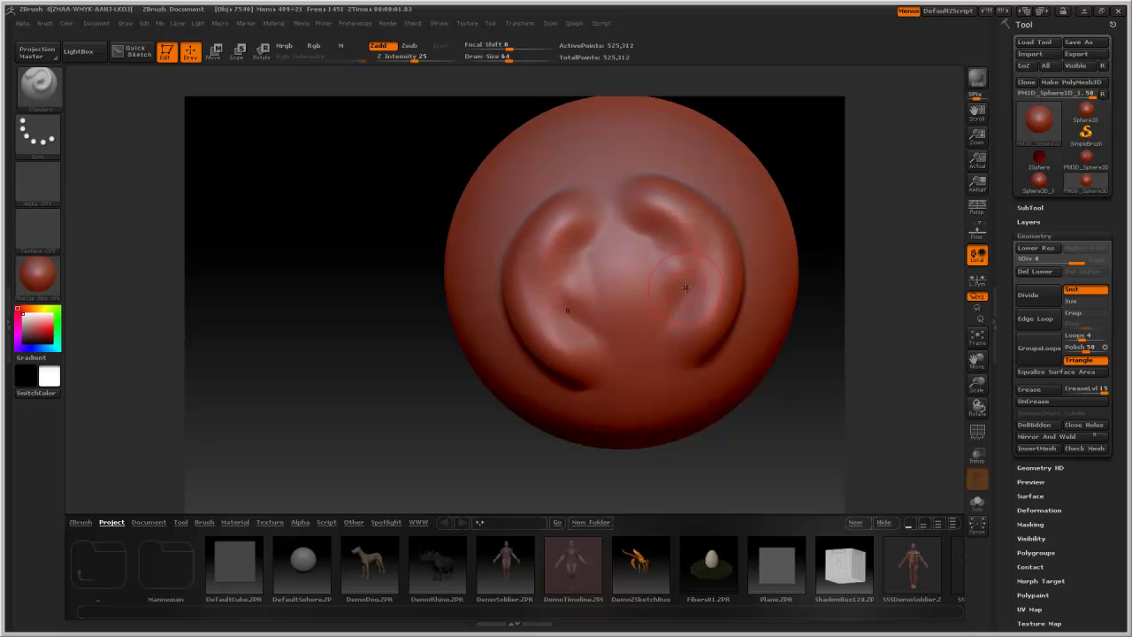
{"action": "key", "text": "ctrl+z"}
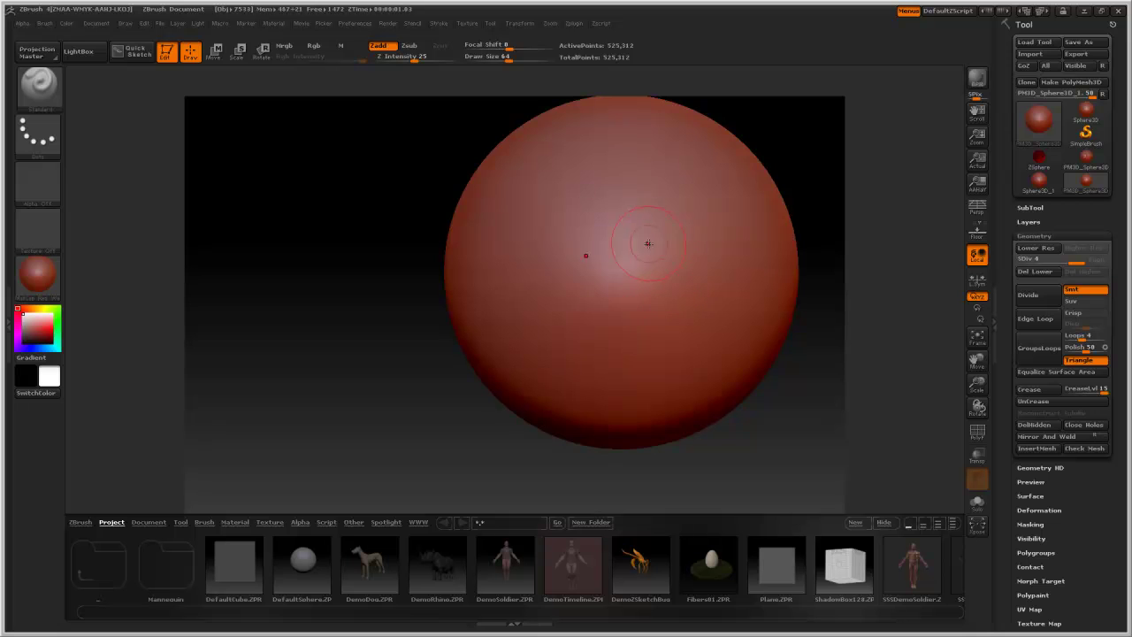
Try sculpting a symmetrical face with round eyes, a nose and a smile on the sphere, and undo it
{"action": "mouse_move", "coordinate": [648, 238]}
{"action": "left_mouse_down"}
{"action": "mouse_move", "coordinate": [636, 221]}
{"action": "mouse_move", "coordinate": [712, 243]}
{"action": "mouse_move", "coordinate": [706, 195]}
{"action": "left_mouse_up"}
{"action": "mouse_move", "coordinate": [640, 287]}
{"action": "left_mouse_down"}
{"action": "mouse_move", "coordinate": [659, 334]}
{"action": "mouse_move", "coordinate": [638, 338]}
{"action": "mouse_move", "coordinate": [644, 350]}
{"action": "left_mouse_up"}
{"action": "mouse_move", "coordinate": [648, 393]}
{"action": "left_mouse_down"}
{"action": "mouse_move", "coordinate": [748, 322]}
{"action": "mouse_move", "coordinate": [661, 386]}
{"action": "left_mouse_up"}
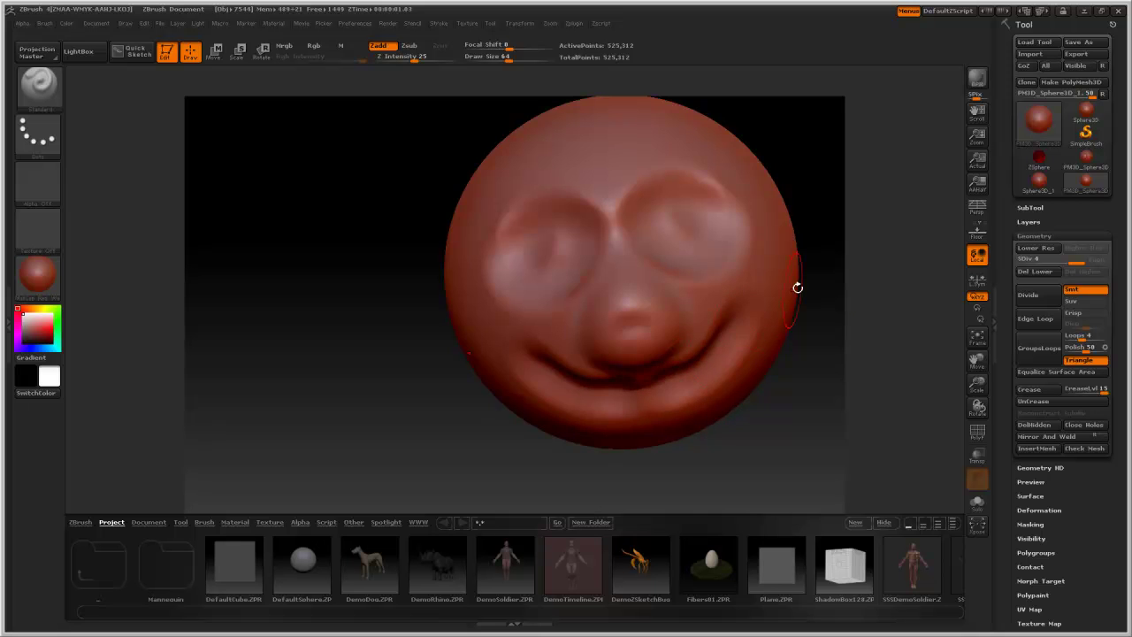
{"action": "mouse_move", "coordinate": [817, 323]}
{"action": "left_mouse_down"}
{"action": "mouse_move", "coordinate": [789, 337]}
{"action": "mouse_move", "coordinate": [855, 343]}
{"action": "mouse_move", "coordinate": [683, 334]}
{"action": "mouse_move", "coordinate": [776, 324]}
{"action": "mouse_move", "coordinate": [709, 311]}
{"action": "left_mouse_up"}
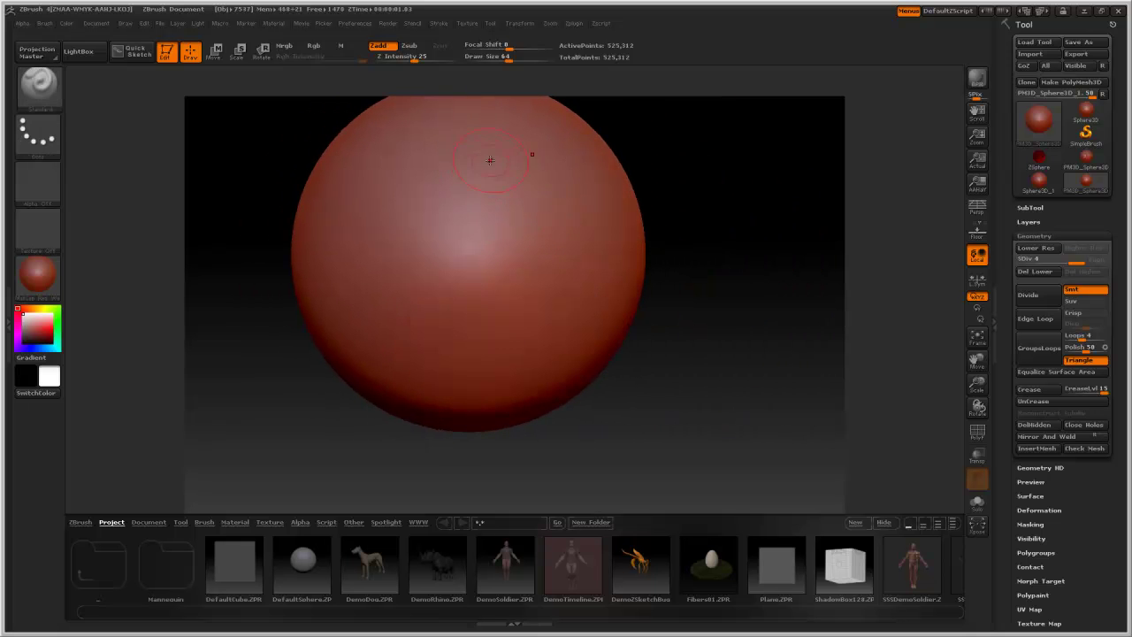
Try a mirrored raised curve on the sphere's front and replace it with a mirrored groove carved along a similar curve
{"action": "mouse_move", "coordinate": [469, 171]}
{"action": "left_mouse_down"}
{"action": "mouse_move", "coordinate": [397, 263]}
{"action": "mouse_move", "coordinate": [429, 380]}
{"action": "mouse_move", "coordinate": [398, 276]}
{"action": "mouse_move", "coordinate": [461, 171]}
{"action": "left_mouse_up"}
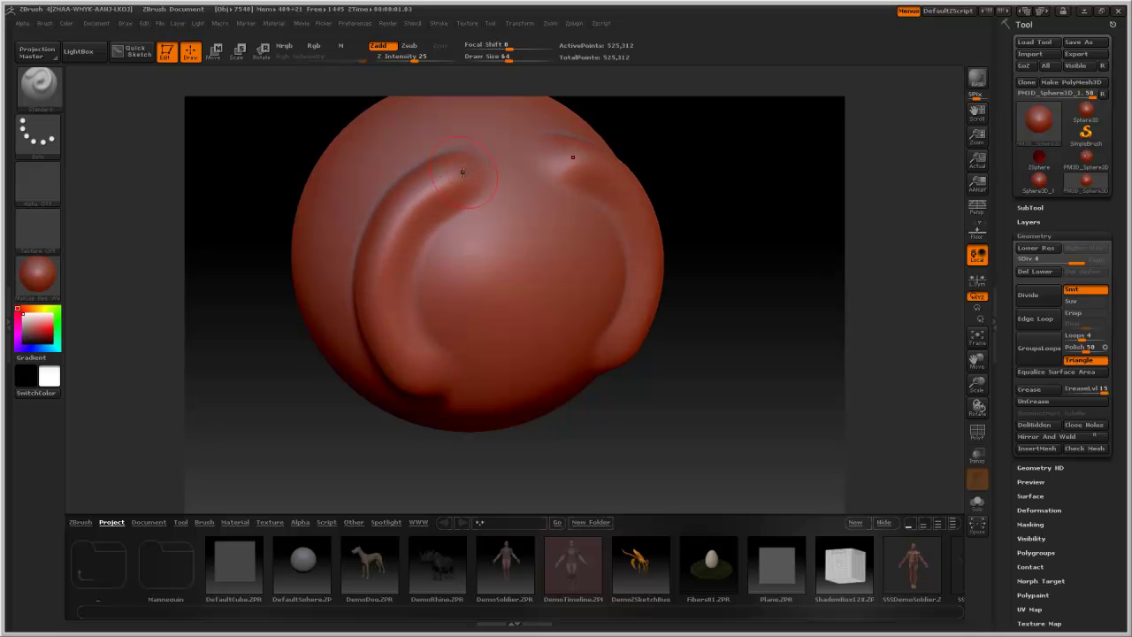
{"action": "key", "text": "ctrl+z"}
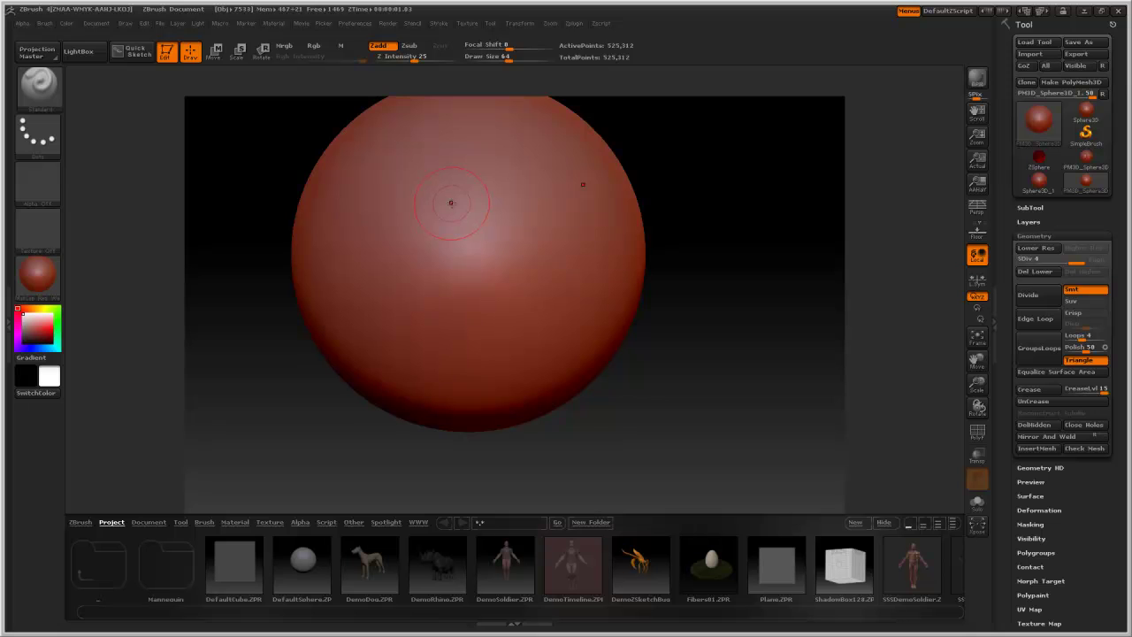
{"action": "mouse_move", "coordinate": [457, 182]}
{"action": "left_mouse_down"}
{"action": "mouse_move", "coordinate": [402, 221]}
{"action": "mouse_move", "coordinate": [376, 336]}
{"action": "mouse_move", "coordinate": [433, 398]}
{"action": "mouse_move", "coordinate": [393, 228]}
{"action": "mouse_move", "coordinate": [455, 182]}
{"action": "mouse_move", "coordinate": [409, 319]}
{"action": "mouse_move", "coordinate": [437, 394]}
{"action": "mouse_move", "coordinate": [455, 186]}
{"action": "mouse_move", "coordinate": [403, 230]}
{"action": "mouse_move", "coordinate": [389, 309]}
{"action": "mouse_move", "coordinate": [429, 389]}
{"action": "mouse_move", "coordinate": [446, 185]}
{"action": "mouse_move", "coordinate": [427, 361]}
{"action": "mouse_move", "coordinate": [408, 336]}
{"action": "mouse_move", "coordinate": [402, 199]}
{"action": "mouse_move", "coordinate": [396, 276]}
{"action": "mouse_move", "coordinate": [435, 377]}
{"action": "mouse_move", "coordinate": [451, 179]}
{"action": "left_mouse_up"}
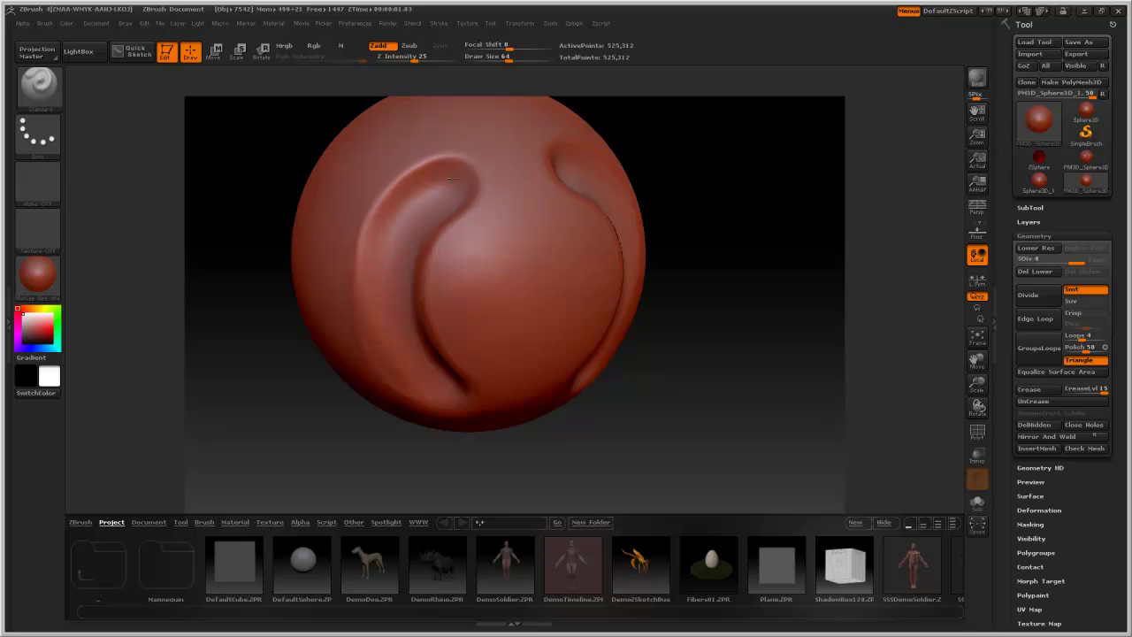
Build up a mirrored pair of large rounded bulges beside the carved grooves on the sphere's front and smooth them
{"action": "mouse_move", "coordinate": [668, 206]}
{"action": "left_mouse_down"}
{"action": "mouse_move", "coordinate": [713, 260]}
{"action": "mouse_move", "coordinate": [749, 260]}
{"action": "mouse_move", "coordinate": [677, 298]}
{"action": "mouse_move", "coordinate": [659, 272]}
{"action": "left_mouse_up"}
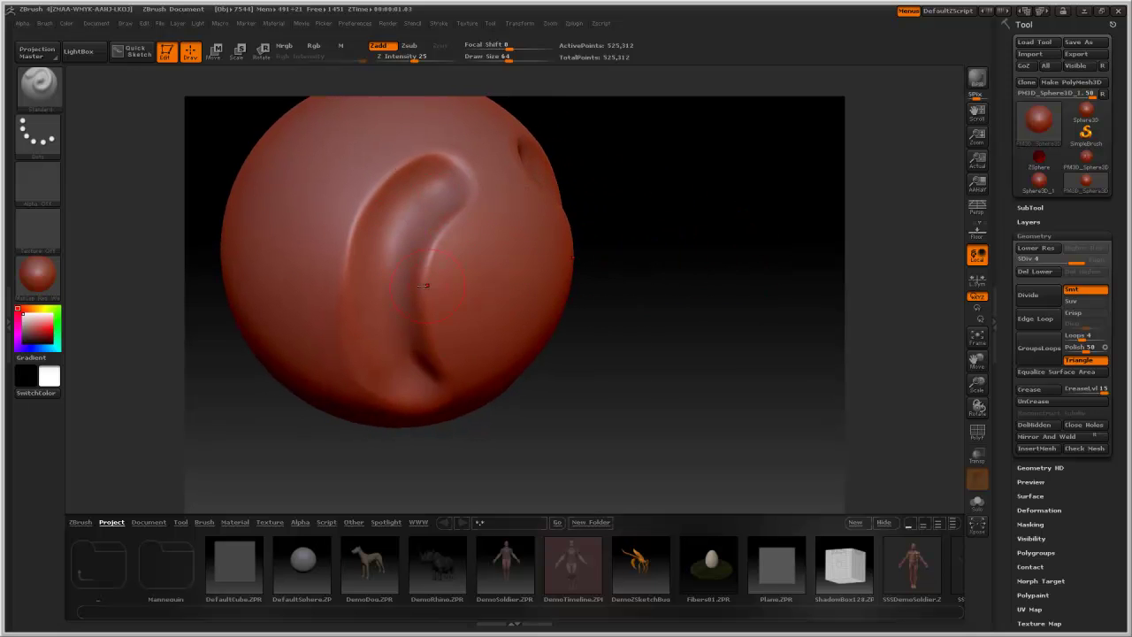
{"action": "mouse_move", "coordinate": [425, 286]}
{"action": "left_mouse_down"}
{"action": "mouse_move", "coordinate": [447, 232]}
{"action": "mouse_move", "coordinate": [437, 274]}
{"action": "mouse_move", "coordinate": [429, 259]}
{"action": "left_mouse_up"}
{"action": "mouse_move", "coordinate": [669, 397]}
{"action": "left_mouse_down"}
{"action": "mouse_move", "coordinate": [720, 400]}
{"action": "mouse_move", "coordinate": [694, 401]}
{"action": "mouse_move", "coordinate": [563, 337]}
{"action": "left_mouse_up"}
{"action": "key", "text": "shift"}
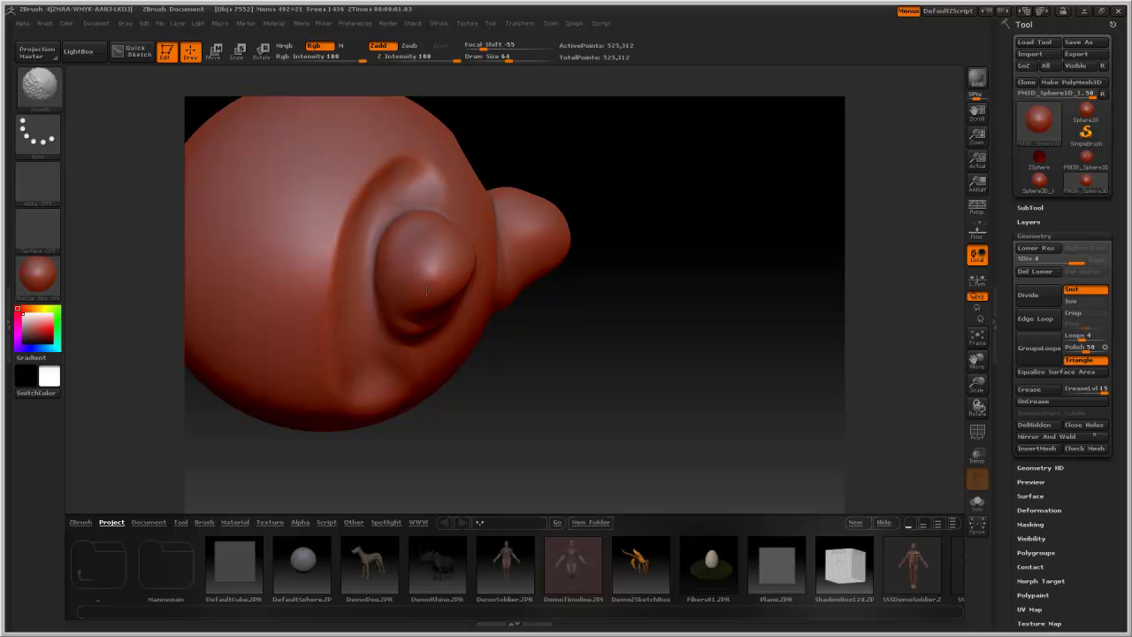
{"action": "left_click_drag", "start_coordinate": [596, 413], "coordinate": [690, 402]}
{"action": "left_click_drag", "start_coordinate": [550, 284], "coordinate": [481, 272]}
{"action": "key", "text": "ctrl"}
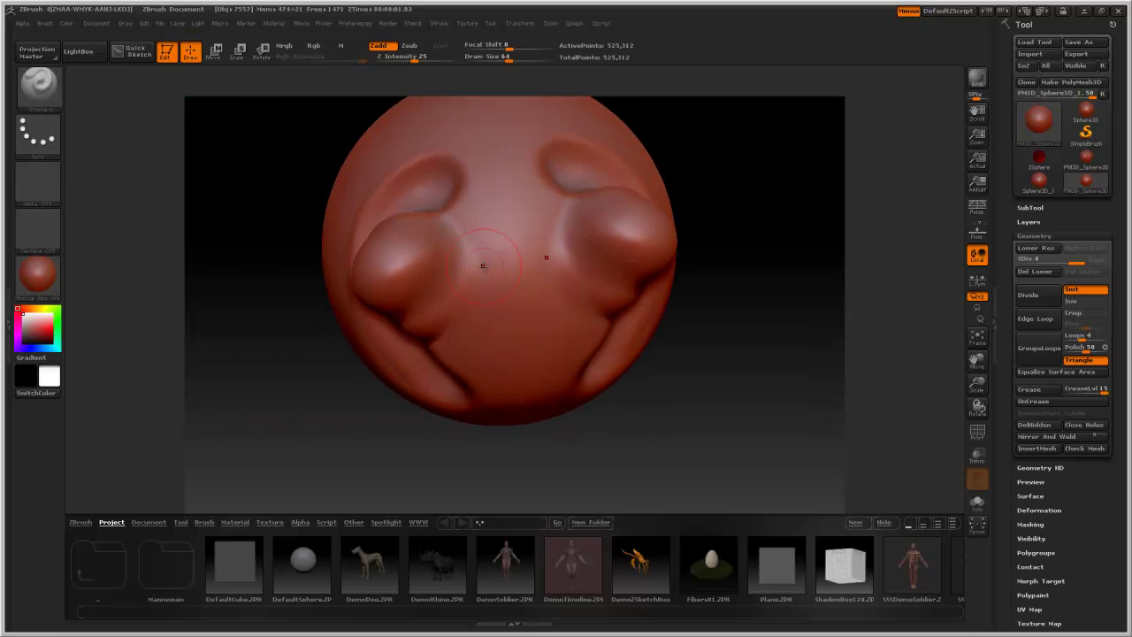
Change the brush stroke to Color Spray and sculpt irregular lumps across the sphere's front between the two bulges
{"action": "mouse_move", "coordinate": [737, 190]}
{"action": "left_mouse_down"}
{"action": "mouse_move", "coordinate": [766, 190]}
{"action": "mouse_move", "coordinate": [725, 215]}
{"action": "mouse_move", "coordinate": [595, 235]}
{"action": "left_mouse_up"}
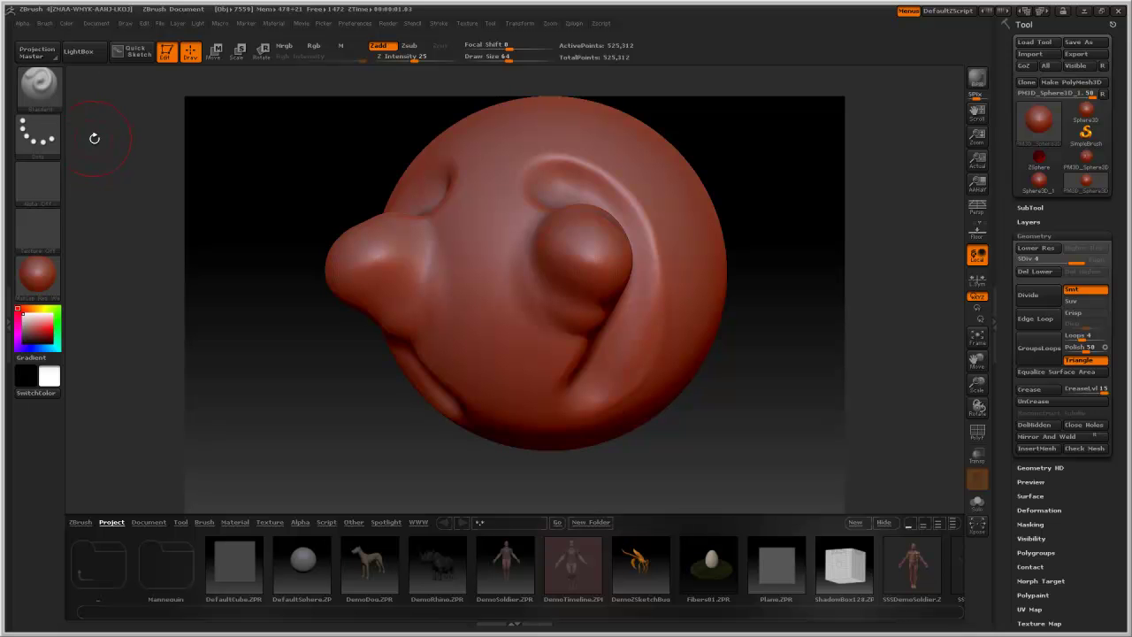
{"action": "mouse_move", "coordinate": [738, 197]}
{"action": "left_mouse_down", "text": "alt"}
{"action": "mouse_move", "coordinate": [726, 239]}
{"action": "mouse_move", "coordinate": [750, 233]}
{"action": "mouse_move", "coordinate": [751, 207]}
{"action": "left_mouse_up", "text": "alt"}
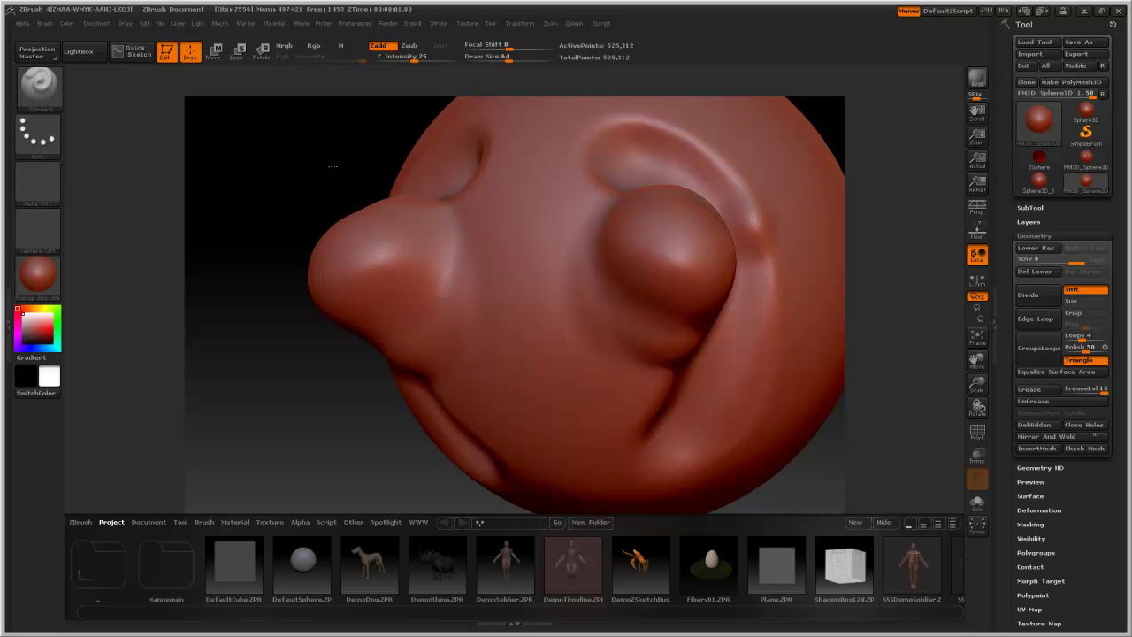
{"action": "mouse_move", "coordinate": [333, 166]}
{"action": "left_mouse_down"}
{"action": "mouse_move", "coordinate": [336, 134]}
{"action": "mouse_move", "coordinate": [363, 100]}
{"action": "left_mouse_up"}
{"action": "left_click_drag", "start_coordinate": [845, 156], "coordinate": [679, 194], "text": "alt"}
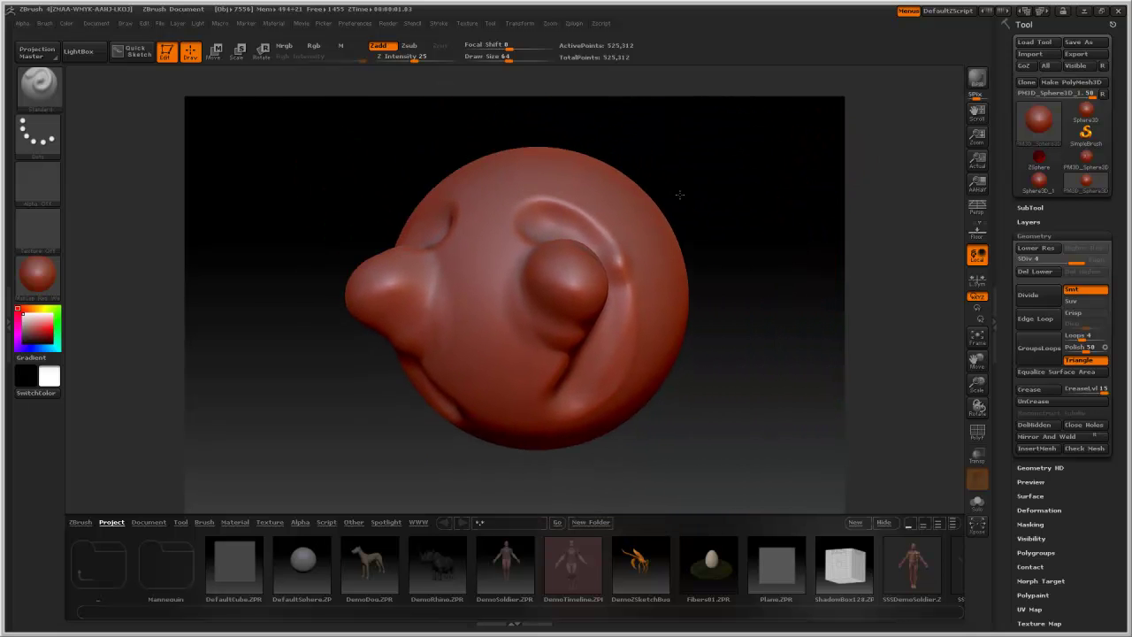
{"action": "left_click", "coordinate": [39, 141]}
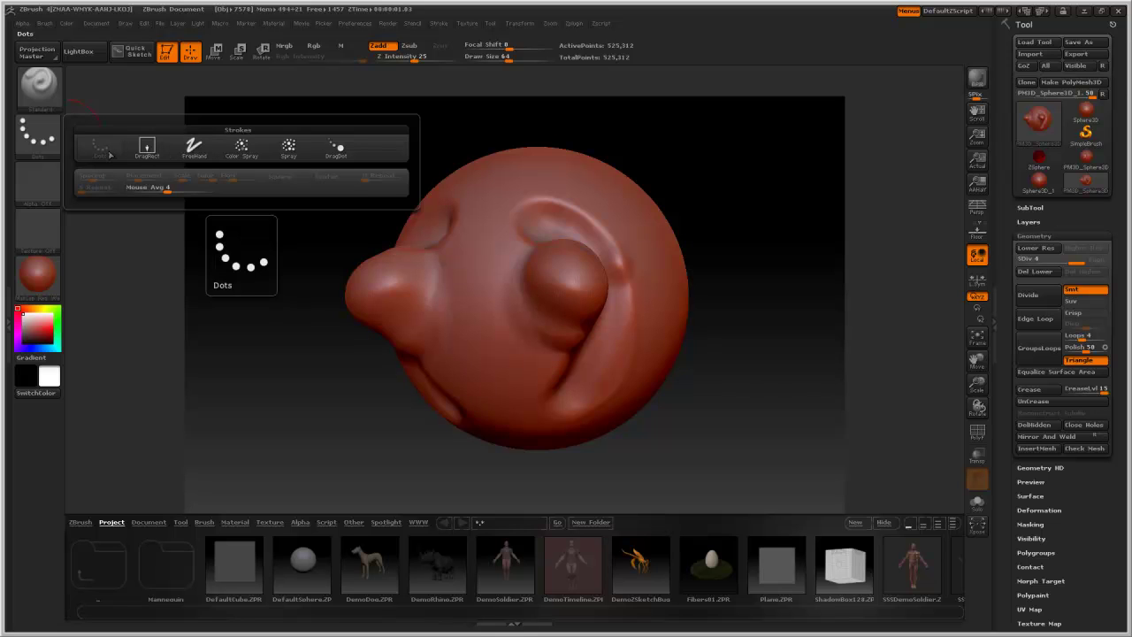
{"action": "left_click", "coordinate": [236, 151]}
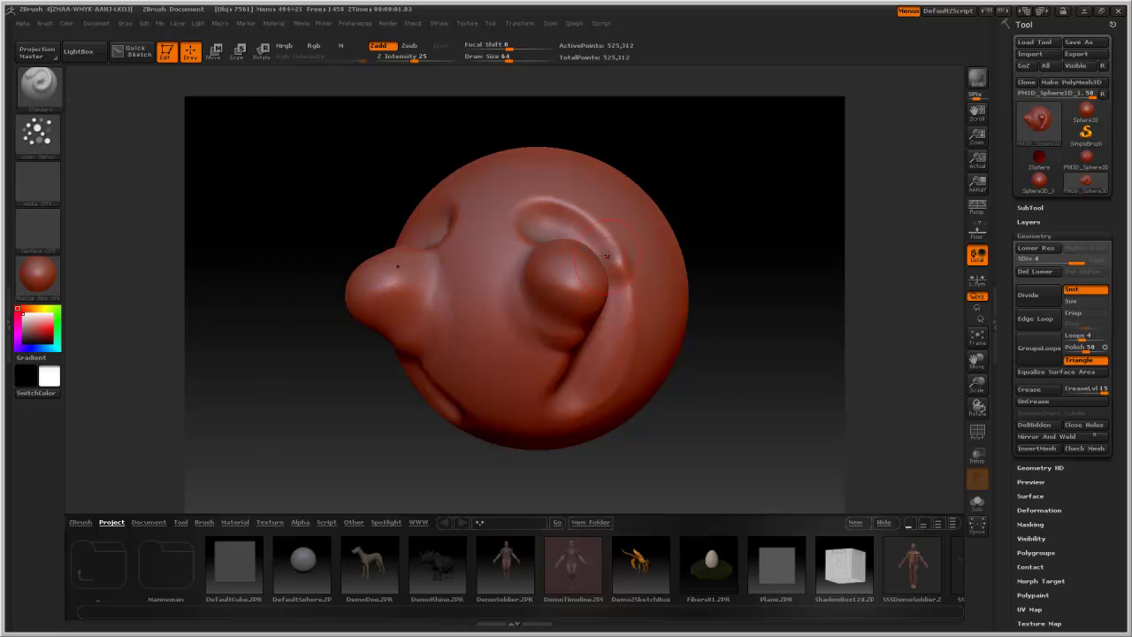
{"action": "mouse_move", "coordinate": [565, 194]}
{"action": "left_mouse_down"}
{"action": "mouse_move", "coordinate": [483, 241]}
{"action": "mouse_move", "coordinate": [495, 322]}
{"action": "mouse_move", "coordinate": [473, 372]}
{"action": "left_mouse_up"}
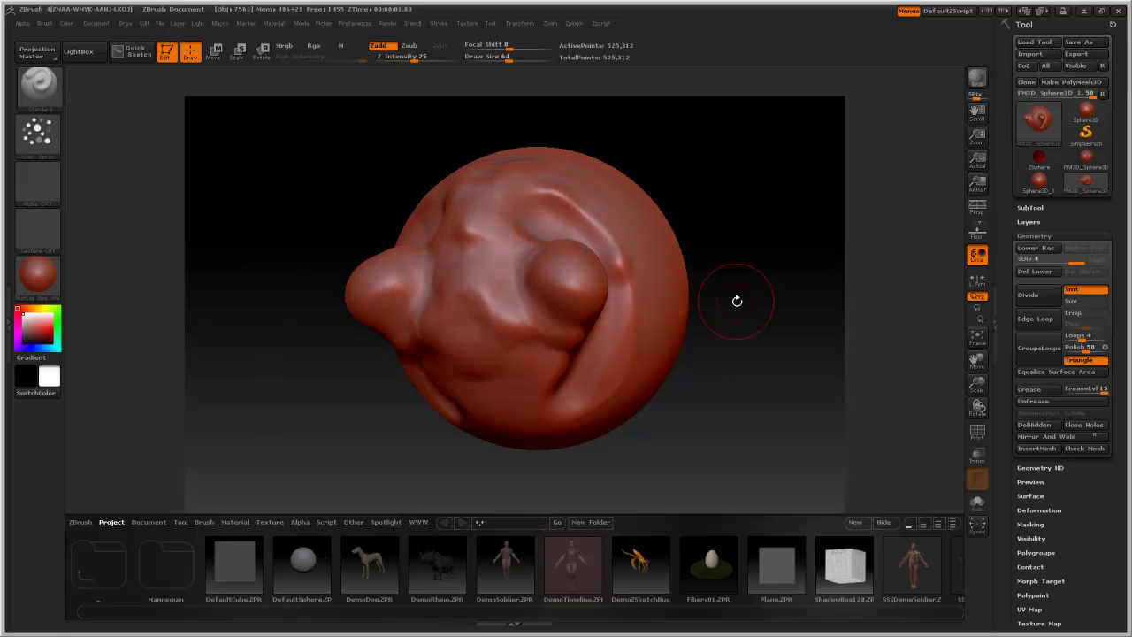
Roughen the sphere's smooth sides with mirrored Color Spray lumps and inspect the uneven surface
{"action": "mouse_move", "coordinate": [736, 301]}
{"action": "left_mouse_down"}
{"action": "mouse_move", "coordinate": [714, 325]}
{"action": "mouse_move", "coordinate": [619, 309]}
{"action": "left_mouse_up"}
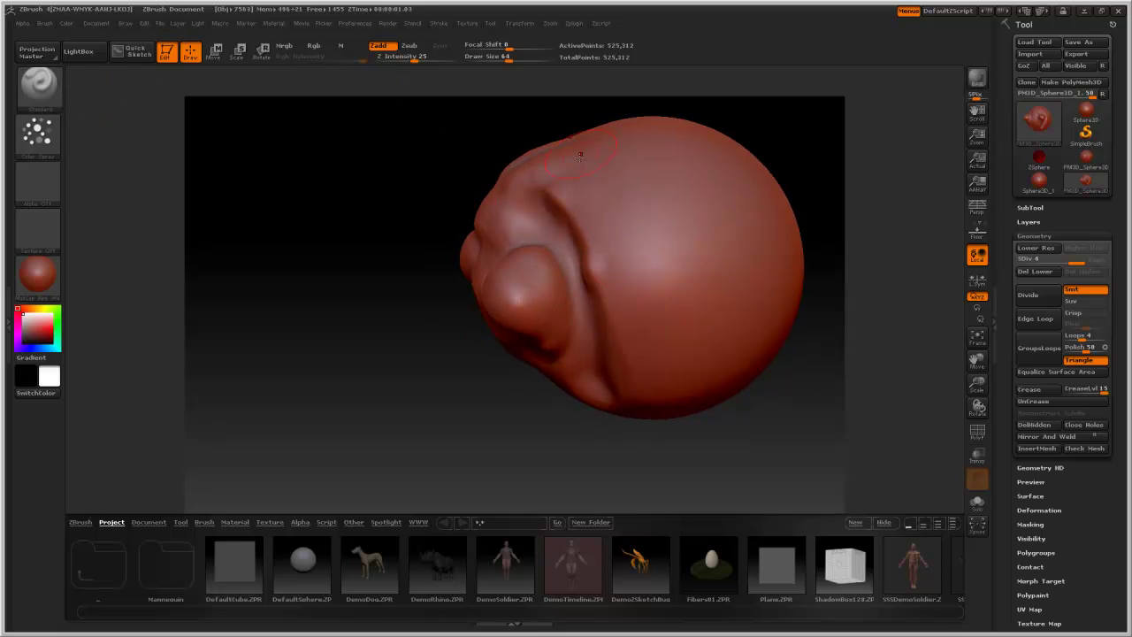
{"action": "mouse_move", "coordinate": [686, 238]}
{"action": "left_mouse_down"}
{"action": "mouse_move", "coordinate": [672, 252]}
{"action": "mouse_move", "coordinate": [696, 203]}
{"action": "mouse_move", "coordinate": [752, 238]}
{"action": "mouse_move", "coordinate": [616, 235]}
{"action": "mouse_move", "coordinate": [639, 195]}
{"action": "mouse_move", "coordinate": [674, 341]}
{"action": "left_mouse_up"}
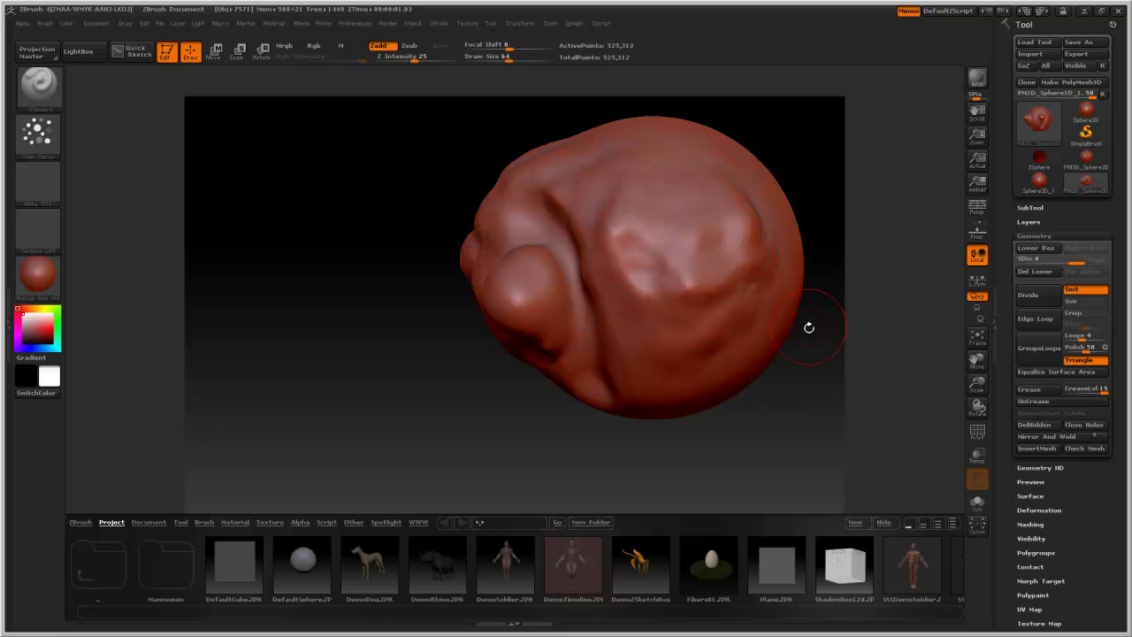
{"action": "mouse_move", "coordinate": [809, 327]}
{"action": "left_mouse_down"}
{"action": "mouse_move", "coordinate": [782, 310]}
{"action": "mouse_move", "coordinate": [814, 303]}
{"action": "mouse_move", "coordinate": [744, 325]}
{"action": "mouse_move", "coordinate": [790, 258]}
{"action": "mouse_move", "coordinate": [783, 215]}
{"action": "mouse_move", "coordinate": [688, 203]}
{"action": "mouse_move", "coordinate": [681, 246]}
{"action": "left_mouse_up"}
{"action": "left_click_drag", "start_coordinate": [747, 212], "coordinate": [633, 254], "text": "alt"}
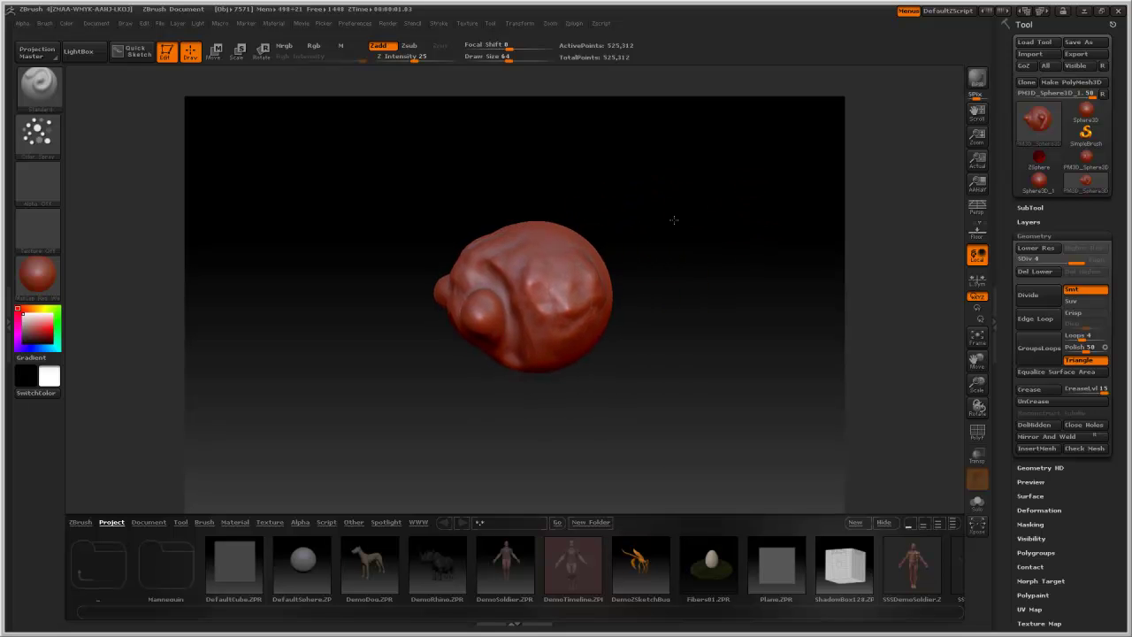
{"action": "left_click_drag", "start_coordinate": [675, 221], "coordinate": [651, 389], "text": "alt"}
{"action": "left_click_drag", "start_coordinate": [735, 193], "coordinate": [708, 230], "text": "alt"}
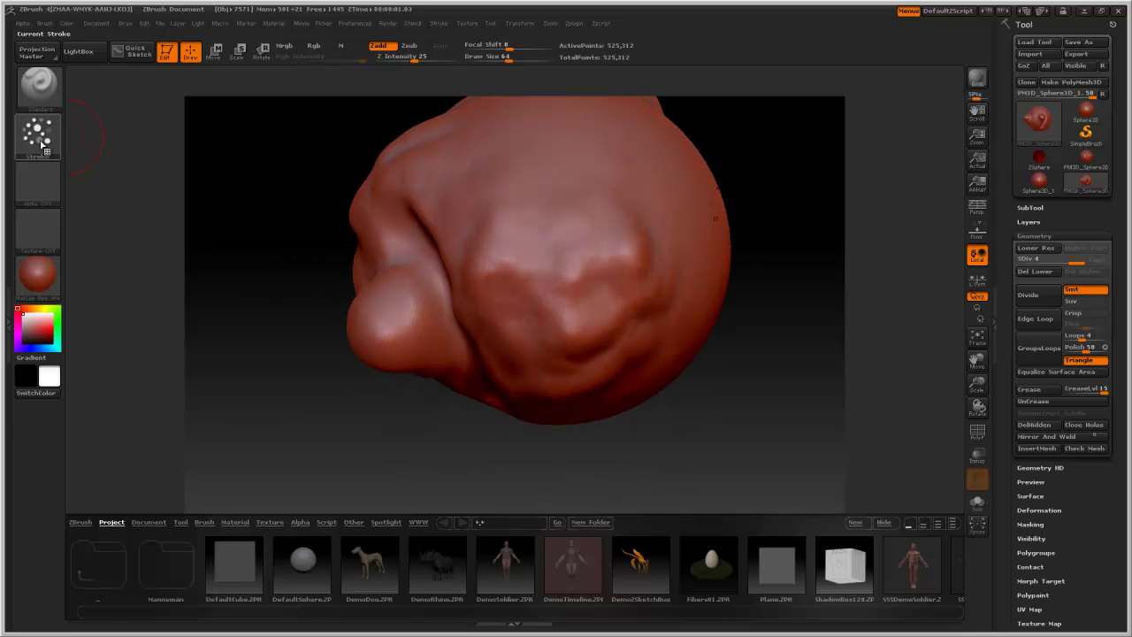
Apply Alpha 25 to the sprayed brush and texture the upper side of the form with patches of fine scales
{"action": "left_click", "coordinate": [37, 132]}
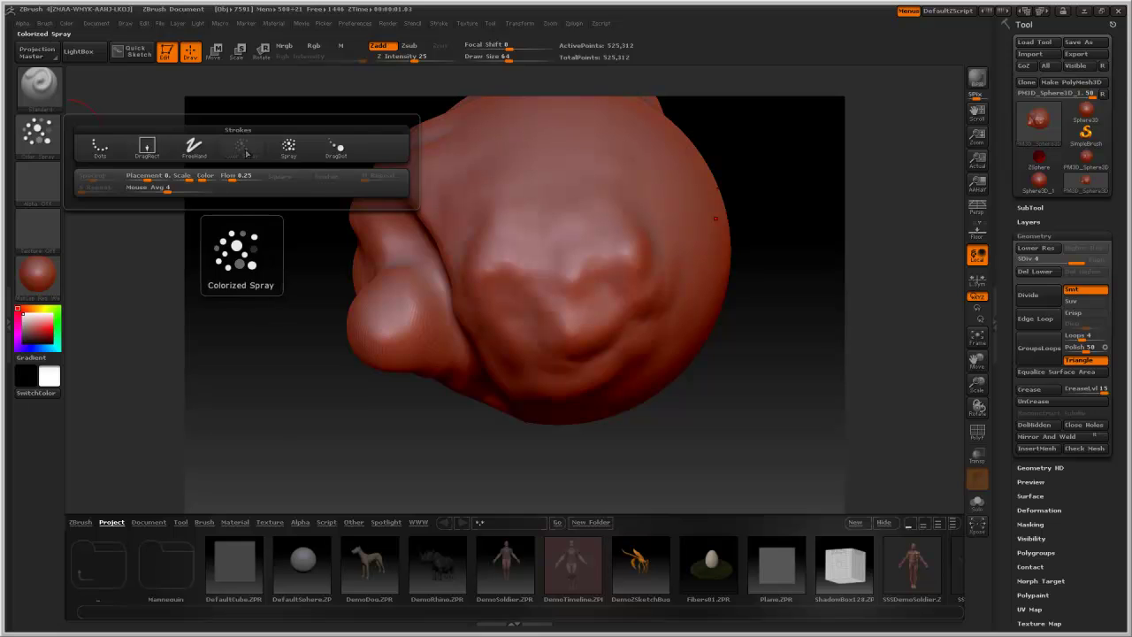
{"action": "left_click", "coordinate": [40, 195]}
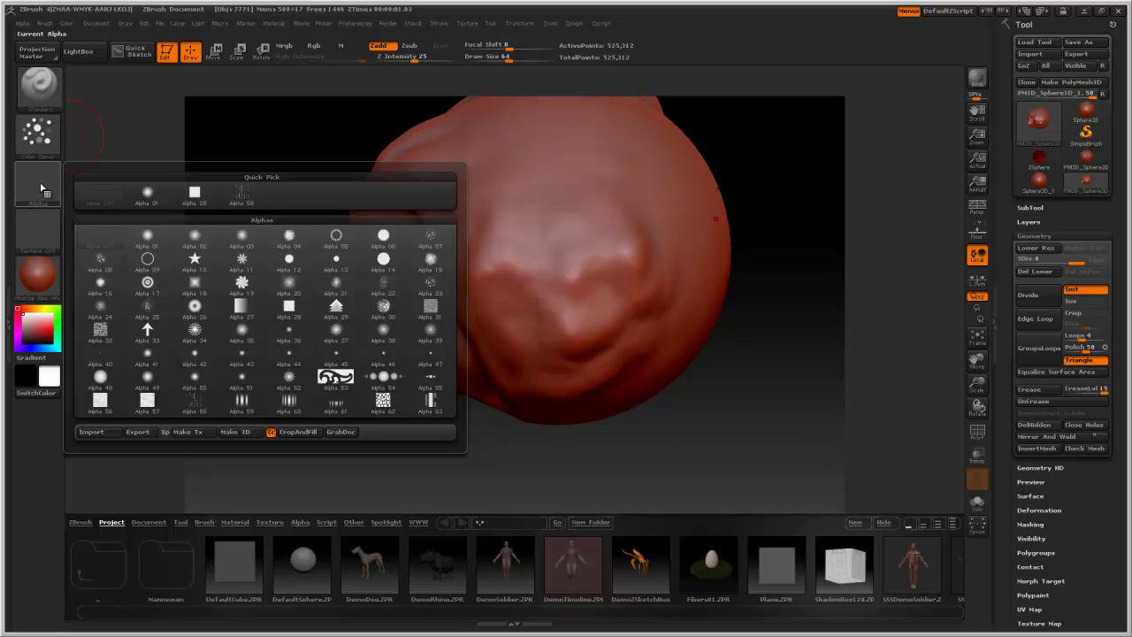
{"action": "left_click", "coordinate": [81, 196]}
{"action": "mouse_move", "coordinate": [279, 281]}
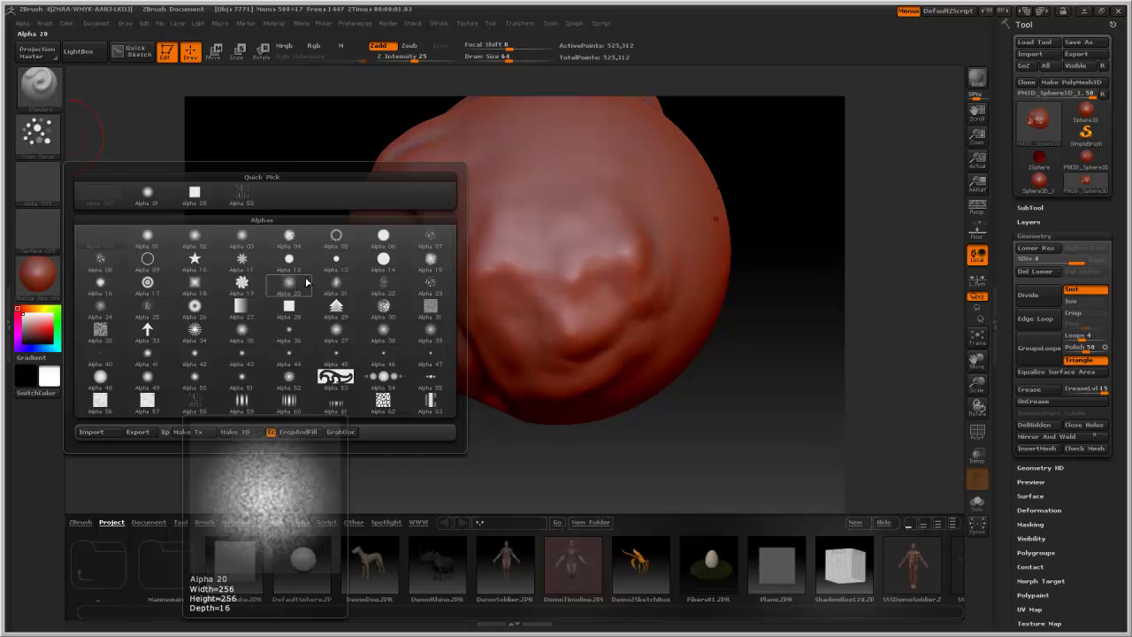
{"action": "mouse_move", "coordinate": [103, 264]}
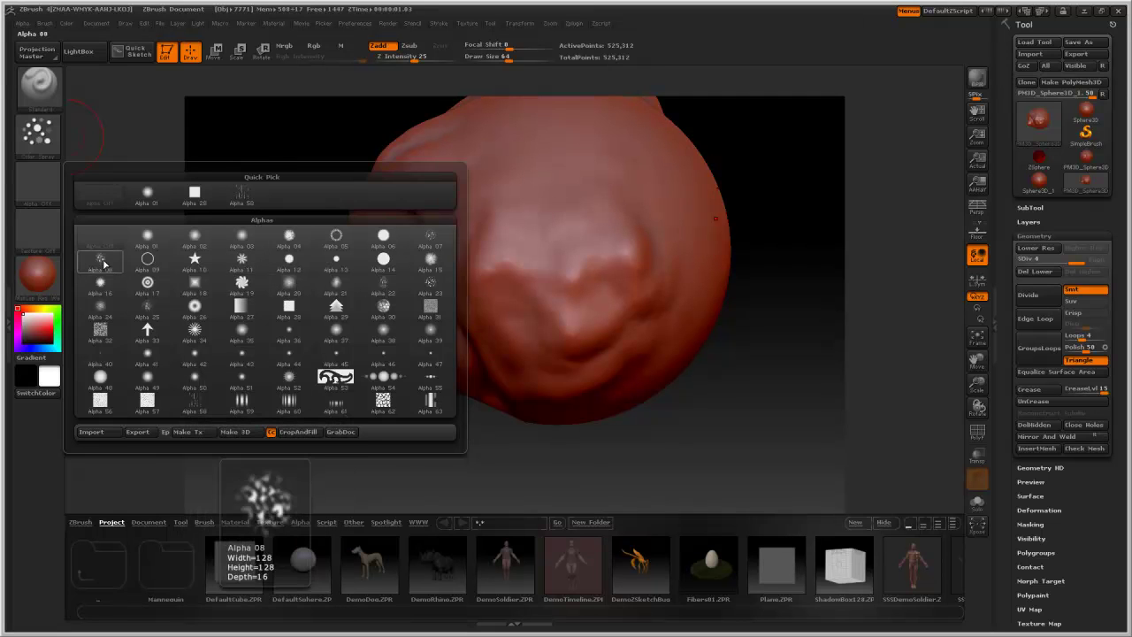
{"action": "left_click", "coordinate": [148, 312]}
{"action": "mouse_move", "coordinate": [785, 274]}
{"action": "left_mouse_down"}
{"action": "mouse_move", "coordinate": [710, 245]}
{"action": "mouse_move", "coordinate": [710, 291]}
{"action": "mouse_move", "coordinate": [681, 289]}
{"action": "left_mouse_up"}
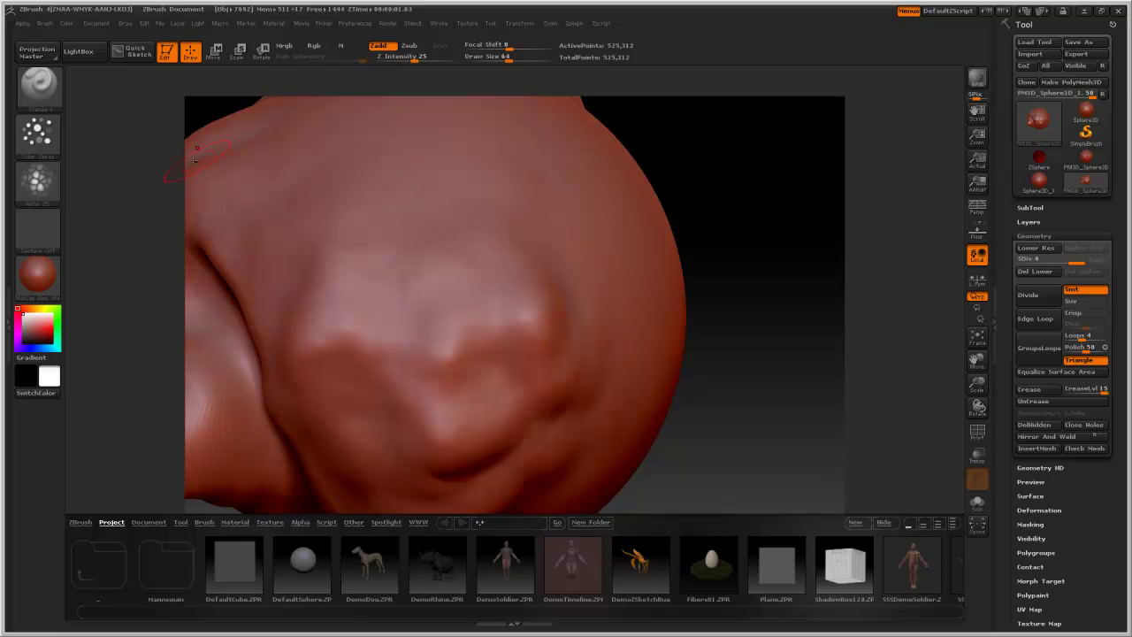
{"action": "mouse_move", "coordinate": [361, 165]}
{"action": "left_mouse_down"}
{"action": "mouse_move", "coordinate": [402, 198]}
{"action": "mouse_move", "coordinate": [389, 282]}
{"action": "mouse_move", "coordinate": [402, 309]}
{"action": "left_mouse_up"}
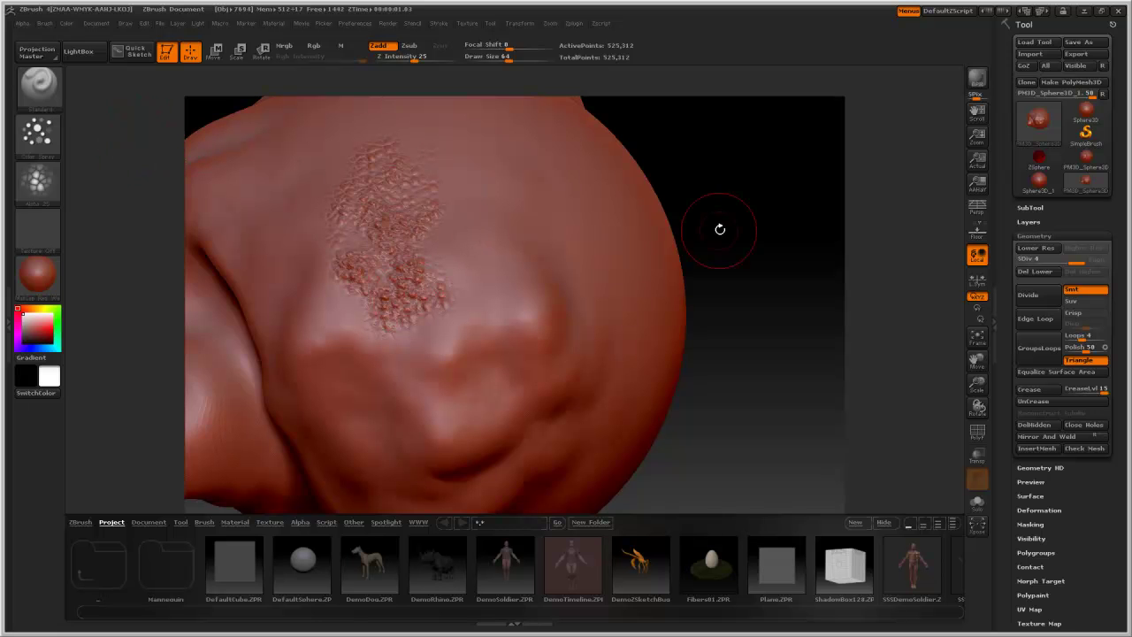
{"action": "left_click_drag", "start_coordinate": [747, 216], "coordinate": [792, 221]}
{"action": "mouse_move", "coordinate": [376, 170]}
{"action": "left_mouse_down"}
{"action": "mouse_move", "coordinate": [290, 189]}
{"action": "mouse_move", "coordinate": [360, 275]}
{"action": "left_mouse_up"}
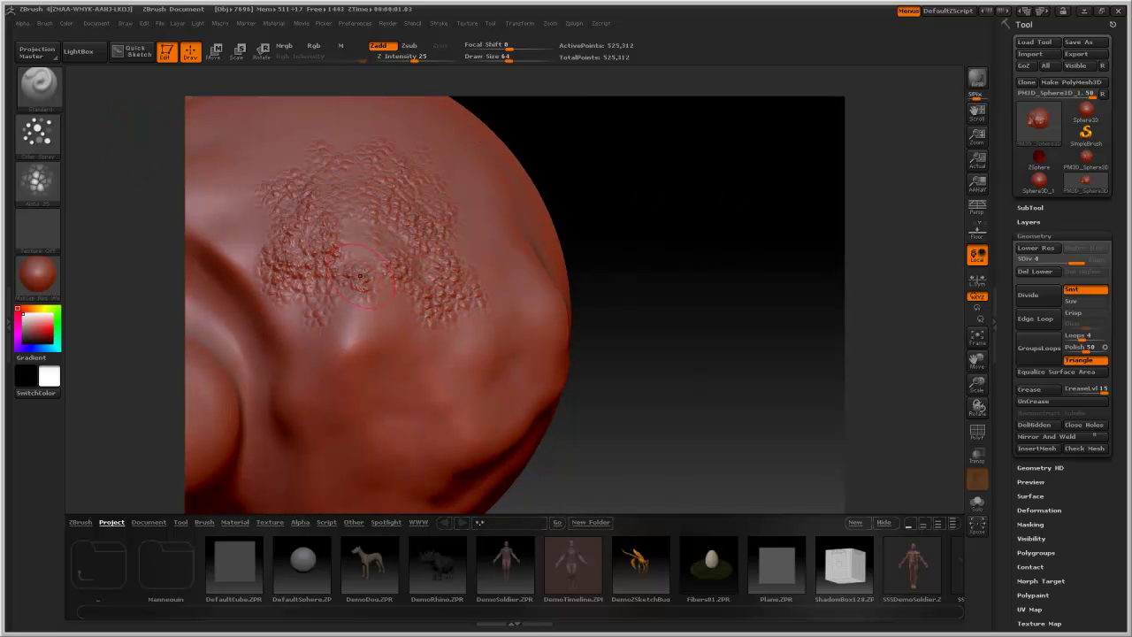
Increase the draw size to 116 and spray larger scales below the fine patch and across the lower front around the bulges
{"action": "key", "text": "]"}
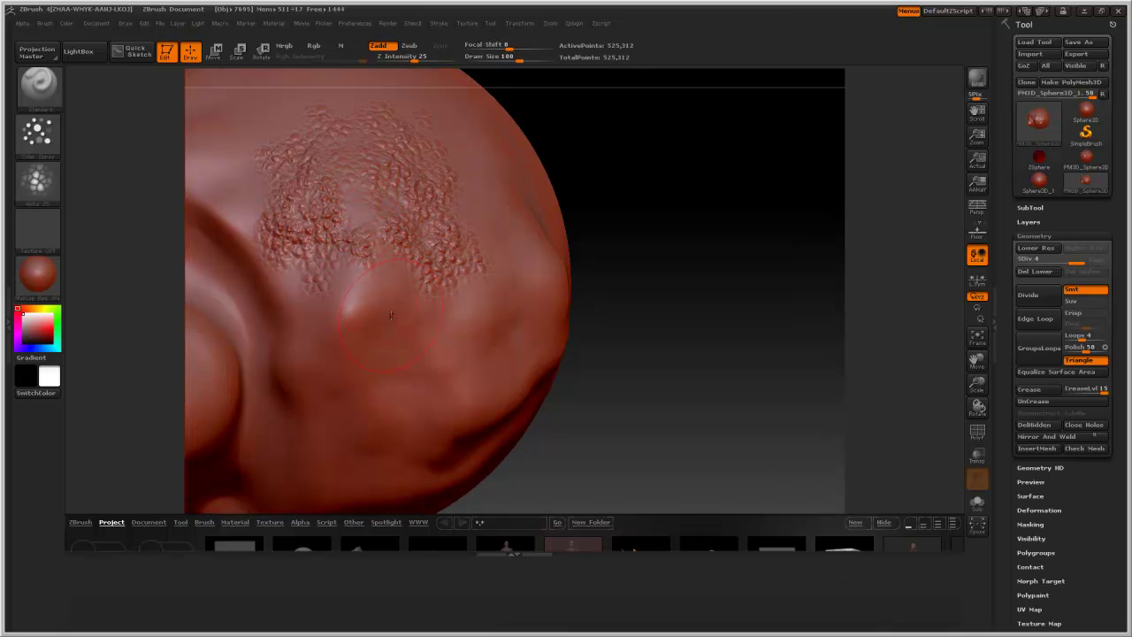
{"action": "left_click_drag", "start_coordinate": [405, 346], "coordinate": [470, 361]}
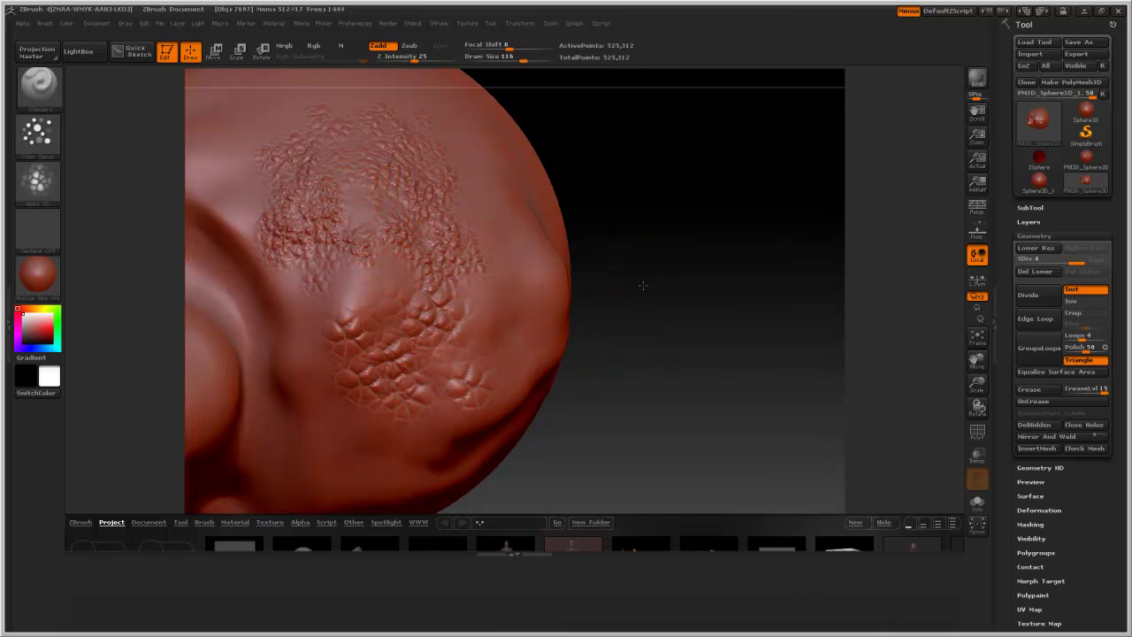
{"action": "mouse_move", "coordinate": [642, 285]}
{"action": "left_mouse_down"}
{"action": "mouse_move", "coordinate": [631, 235]}
{"action": "mouse_move", "coordinate": [598, 239]}
{"action": "mouse_move", "coordinate": [637, 265]}
{"action": "left_mouse_up"}
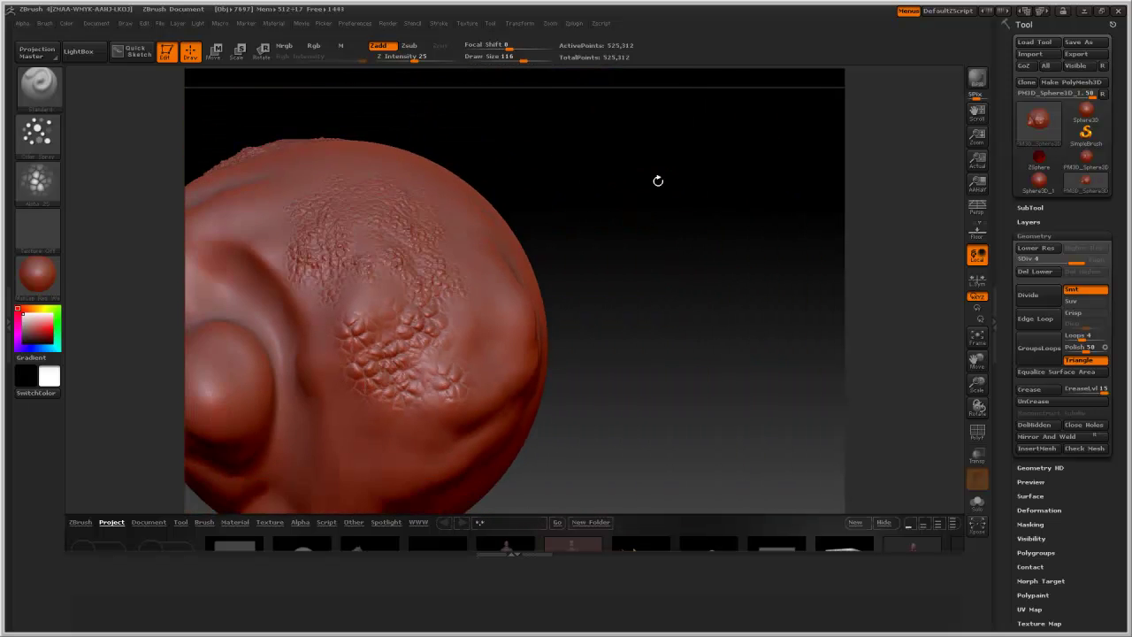
{"action": "left_click_drag", "start_coordinate": [657, 180], "coordinate": [652, 129], "text": "alt"}
{"action": "left_click_drag", "start_coordinate": [657, 298], "coordinate": [766, 261], "text": "alt"}
{"action": "mouse_move", "coordinate": [664, 328]}
{"action": "left_mouse_down"}
{"action": "mouse_move", "coordinate": [709, 316]}
{"action": "mouse_move", "coordinate": [669, 313]}
{"action": "mouse_move", "coordinate": [734, 298]}
{"action": "mouse_move", "coordinate": [672, 292]}
{"action": "mouse_move", "coordinate": [696, 280]}
{"action": "left_mouse_up"}
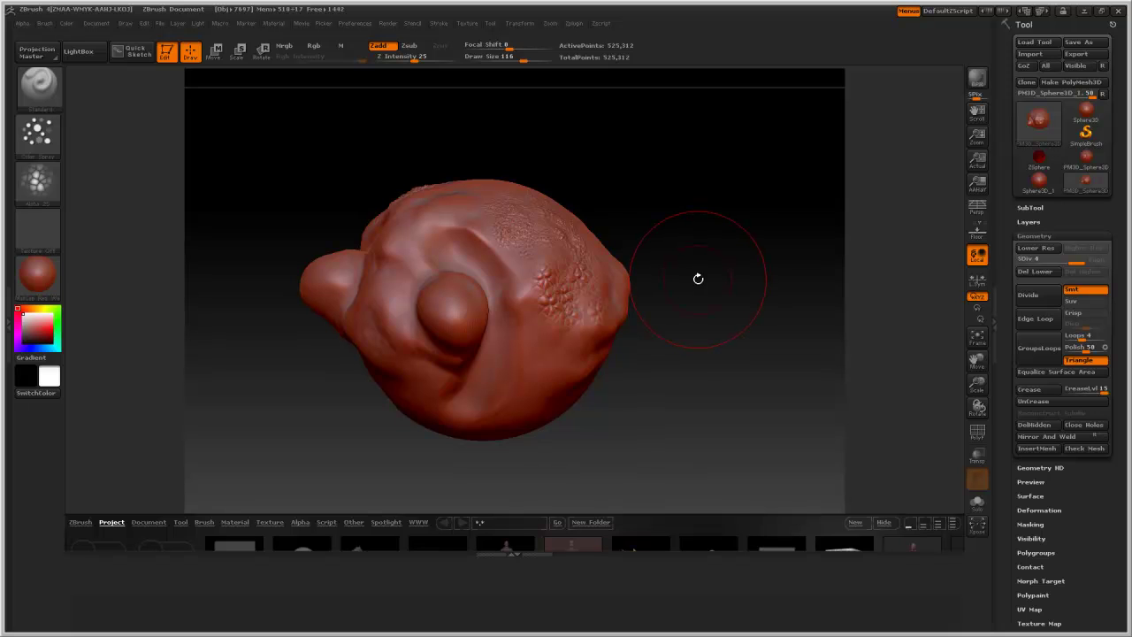
{"action": "mouse_move", "coordinate": [522, 354]}
{"action": "left_mouse_down"}
{"action": "mouse_move", "coordinate": [434, 372]}
{"action": "mouse_move", "coordinate": [350, 311]}
{"action": "left_mouse_up"}
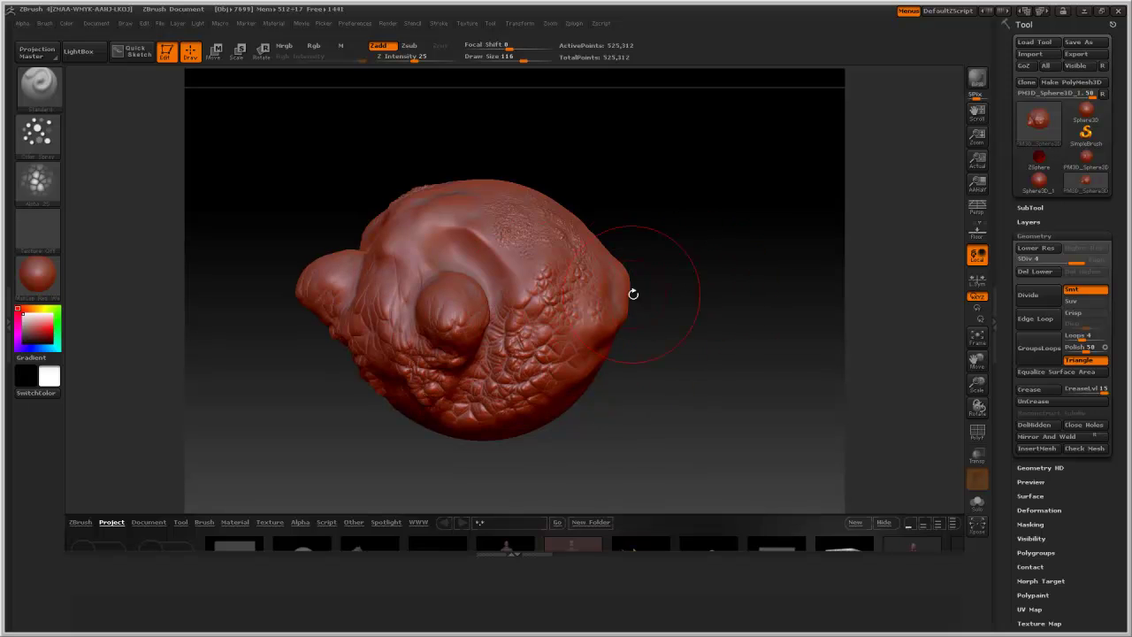
{"action": "mouse_move", "coordinate": [721, 316]}
{"action": "left_mouse_down"}
{"action": "mouse_move", "coordinate": [741, 320]}
{"action": "mouse_move", "coordinate": [766, 260]}
{"action": "mouse_move", "coordinate": [690, 245]}
{"action": "mouse_move", "coordinate": [725, 265]}
{"action": "mouse_move", "coordinate": [733, 308]}
{"action": "left_mouse_up"}
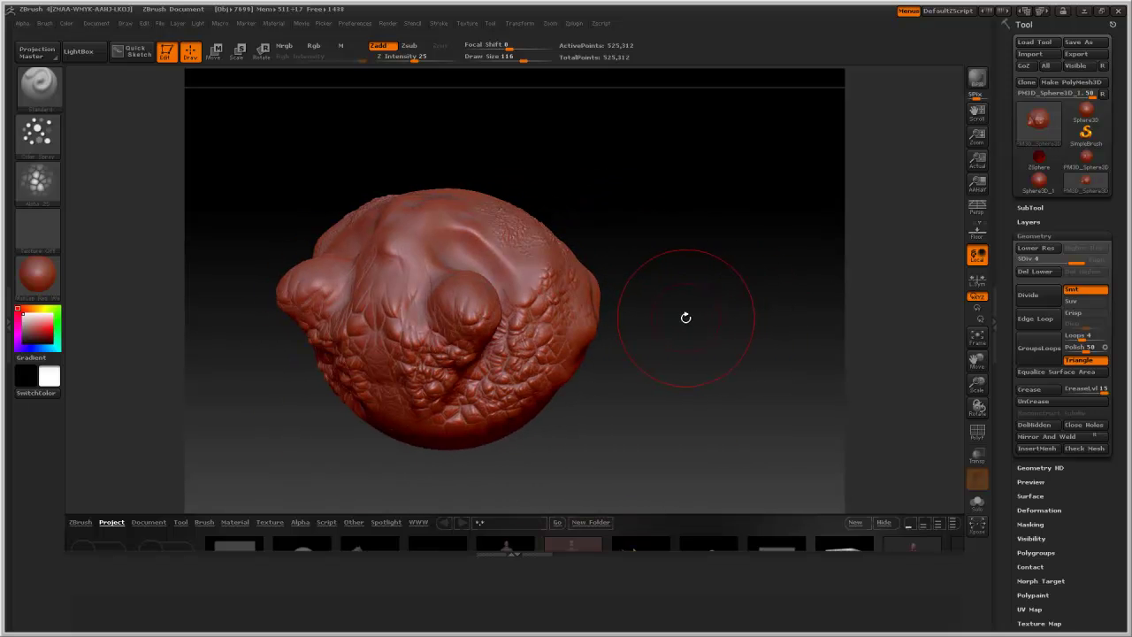